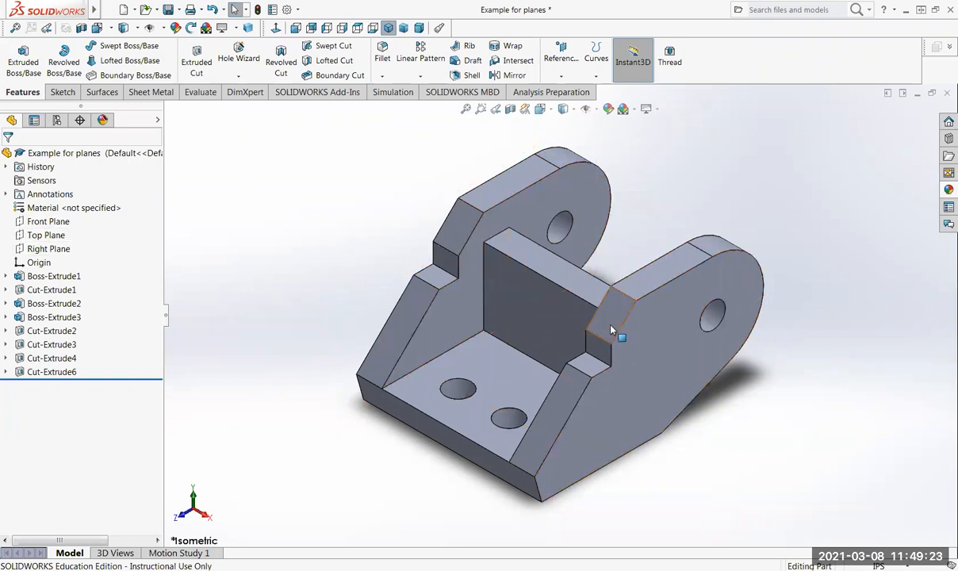
Step: Examine the bracket's side face, sloped faces and rounded top face by highlighting them in turn, and clear the selection
{"action": "left_click", "coordinate": [620, 348]}
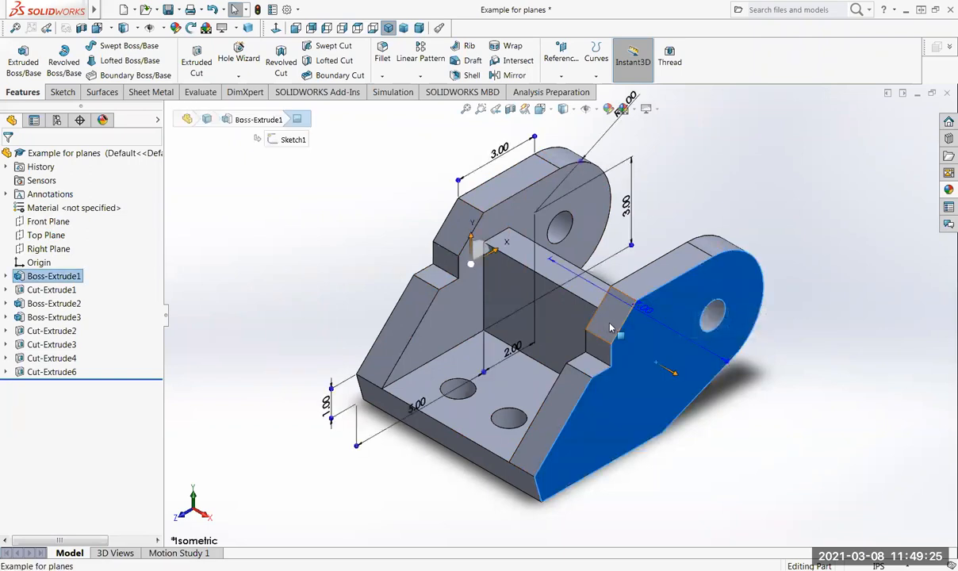
{"action": "left_click", "coordinate": [609, 317]}
{"action": "left_click", "coordinate": [428, 300]}
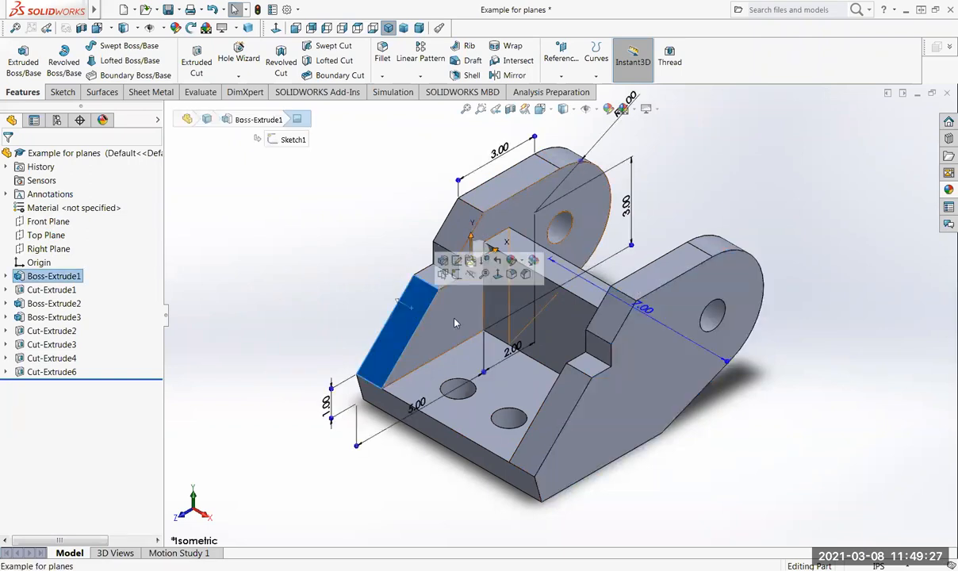
{"action": "left_click", "coordinate": [714, 250]}
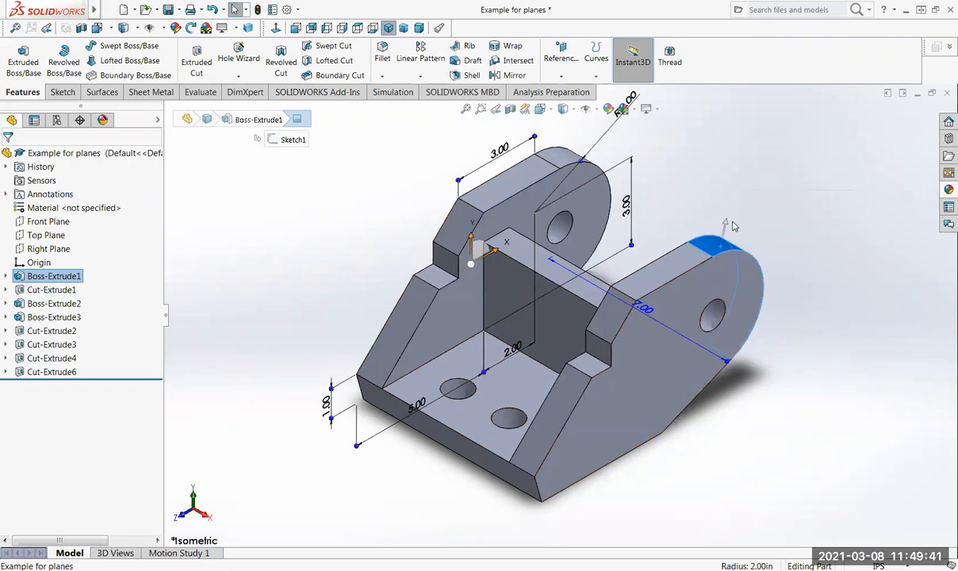
{"action": "left_click", "coordinate": [806, 222]}
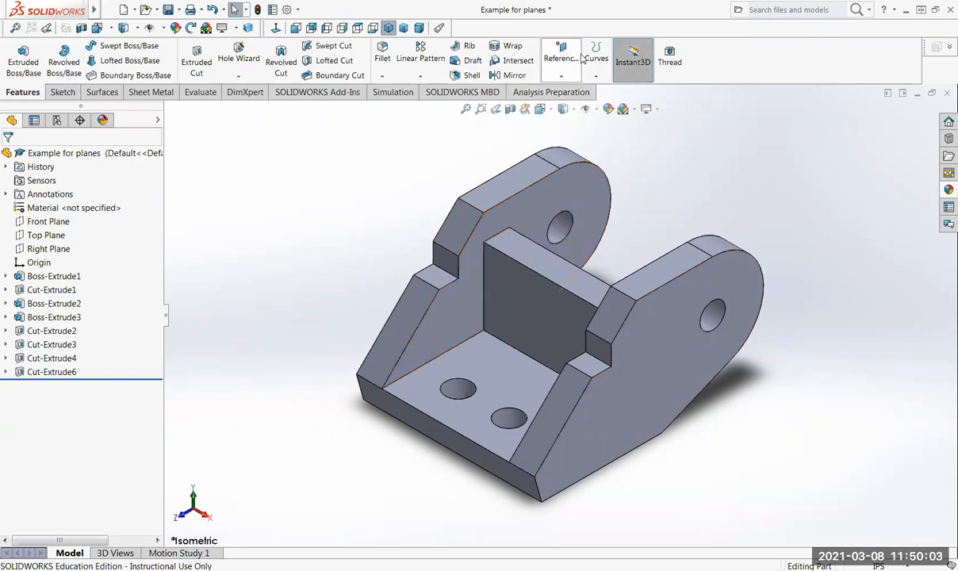
Step: Start a reference plane offset 1 in from the front face of the bracket's cross wall
{"action": "left_click", "coordinate": [563, 77]}
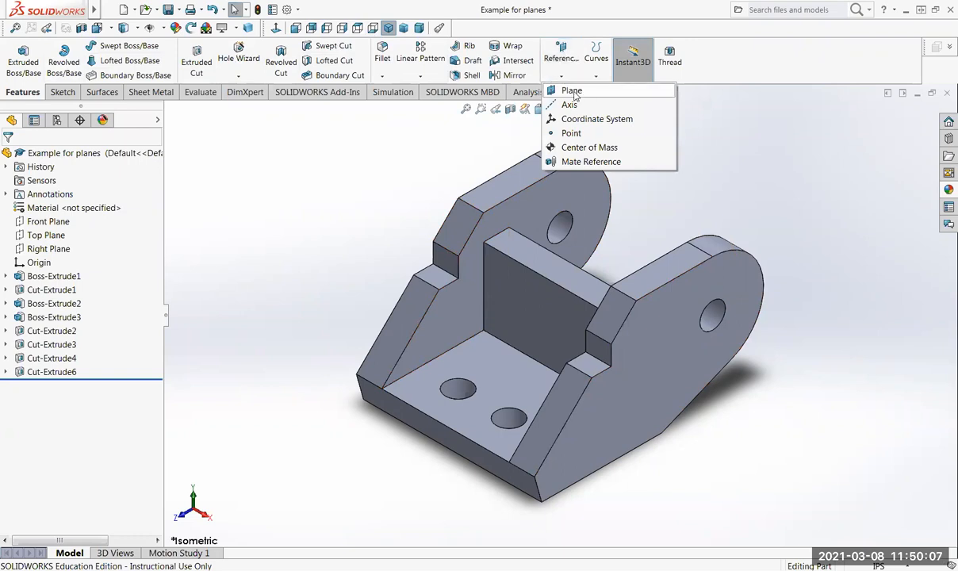
{"action": "left_click", "coordinate": [574, 92]}
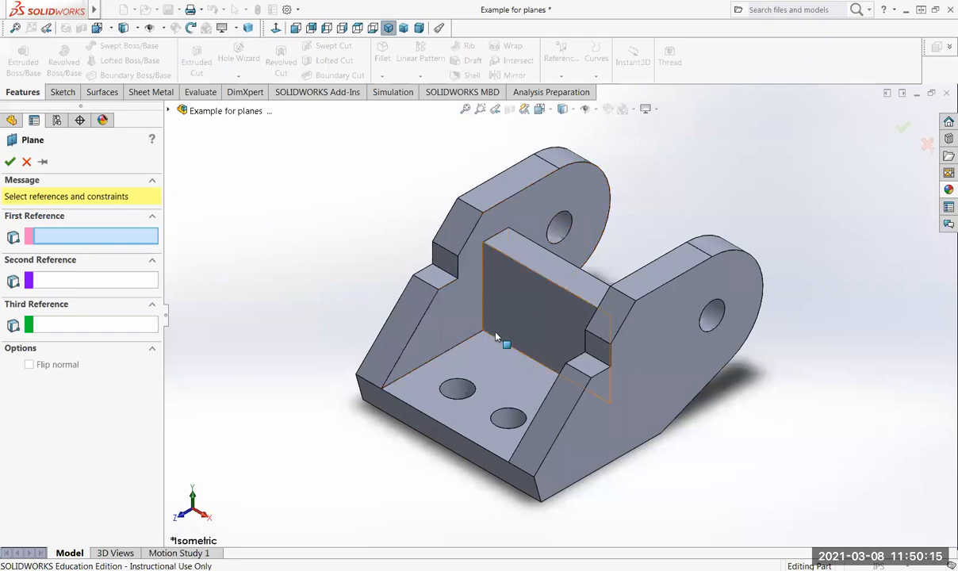
{"action": "left_click", "coordinate": [540, 315]}
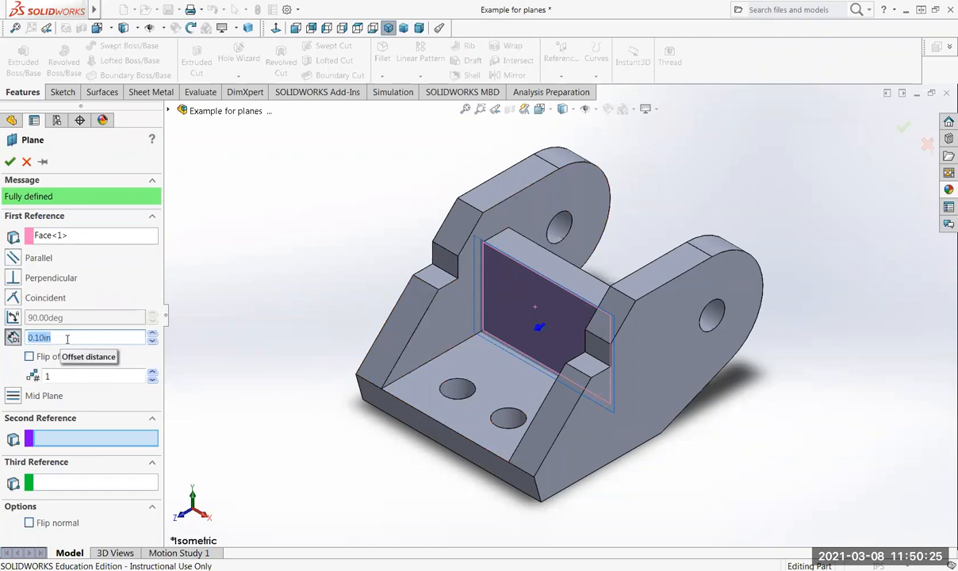
{"action": "type", "text": "1"}
{"action": "key", "text": "Return"}
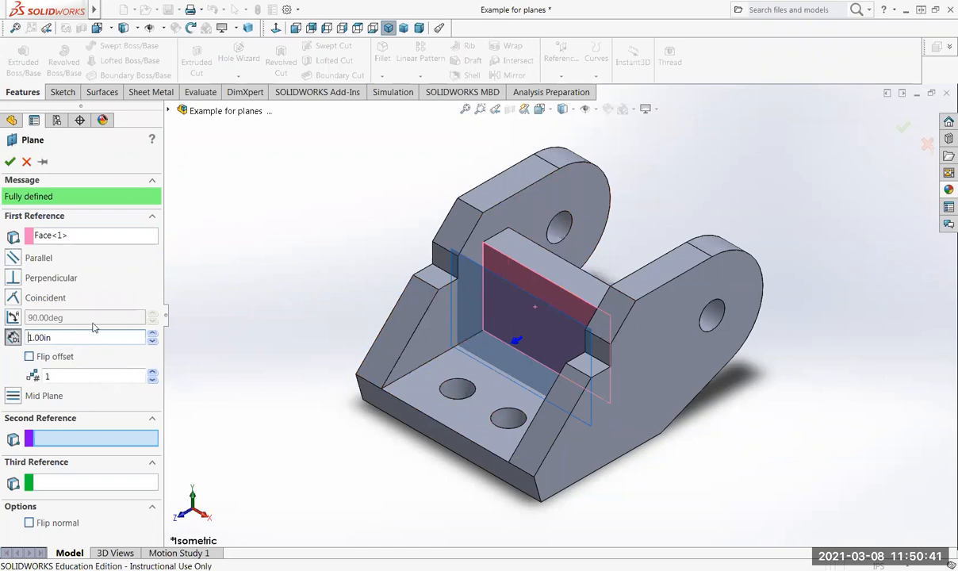
Step: Change the plane definition from an offset distance to an angle of 45° from the cross wall's front face
{"action": "left_click", "coordinate": [13, 317]}
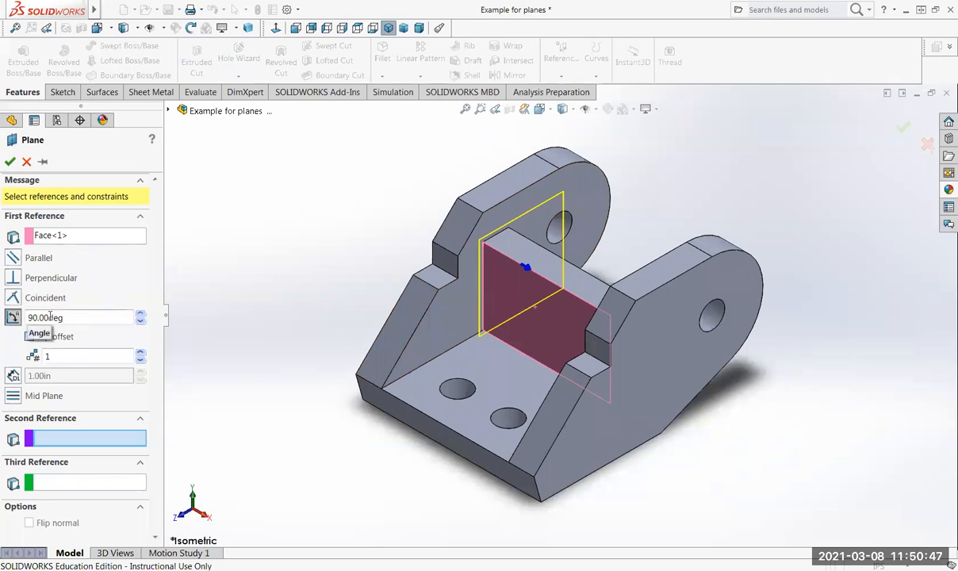
{"action": "left_click", "coordinate": [69, 318]}
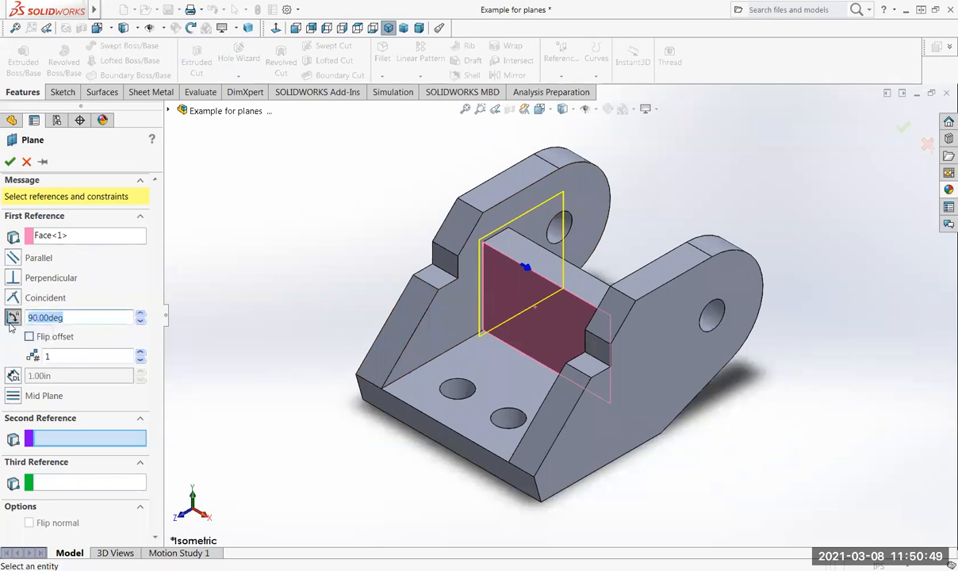
{"action": "type", "text": "45"}
{"action": "key", "text": "Return"}
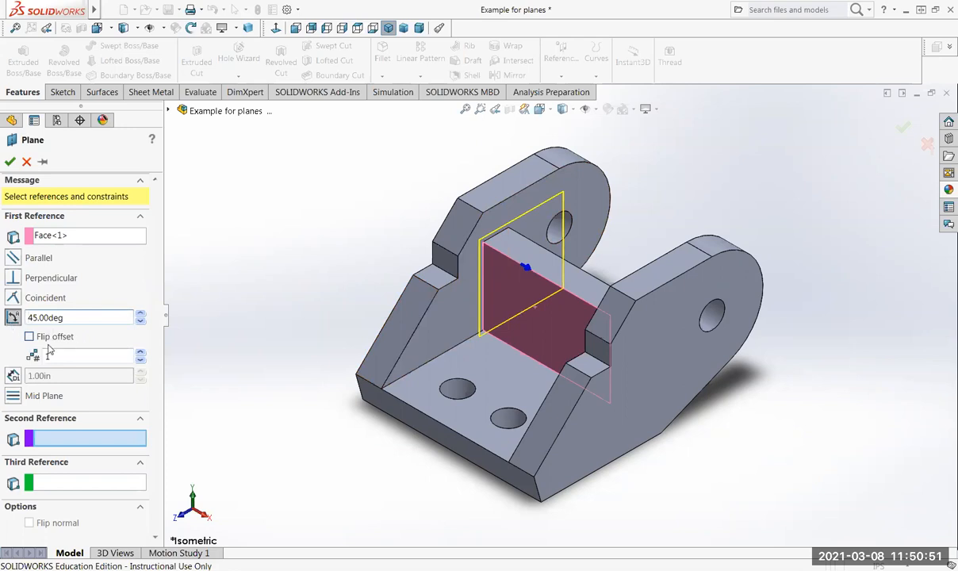
{"action": "left_click", "coordinate": [29, 337]}
{"action": "left_click", "coordinate": [29, 337]}
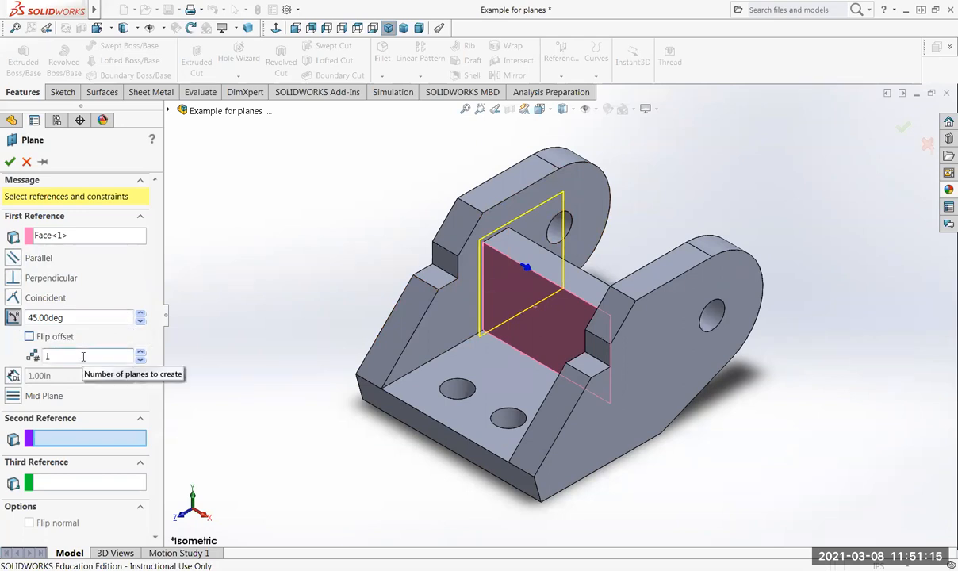
Step: Pass the angled plane through the cross wall's top front edge as second reference and flip its angle direction
{"action": "left_click", "coordinate": [559, 295]}
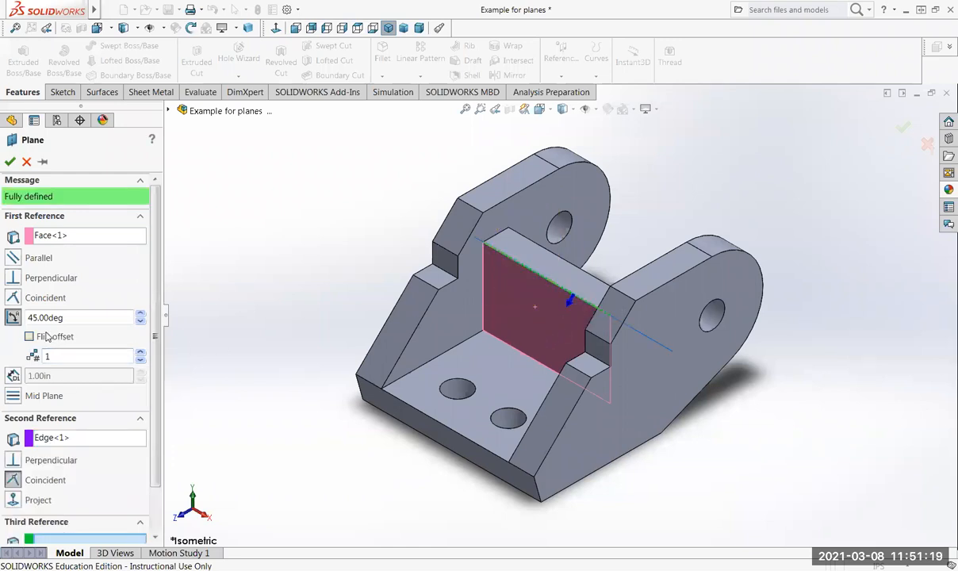
{"action": "middle_click_drag", "start_coordinate": [394, 372], "coordinate": [400, 397]}
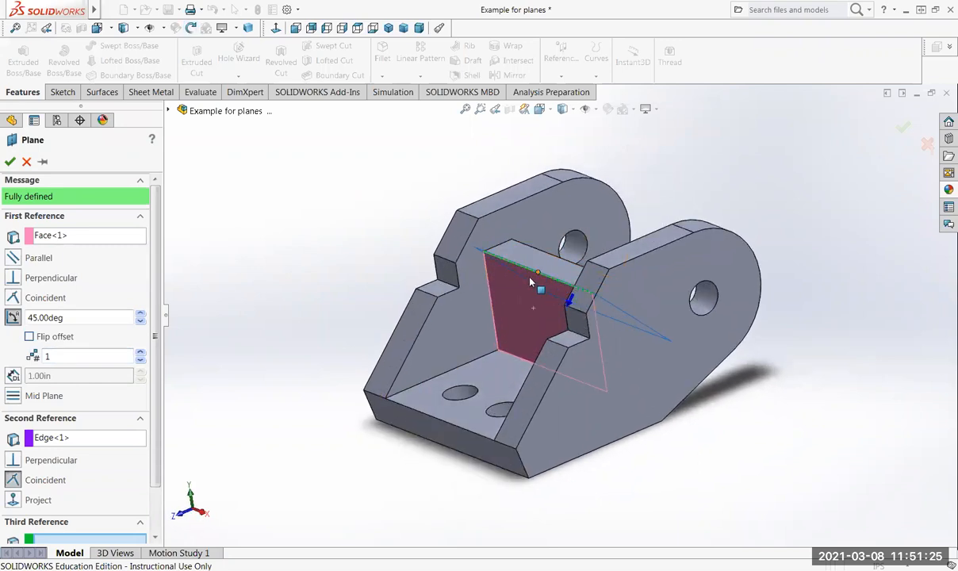
{"action": "left_click", "coordinate": [29, 336]}
{"action": "middle_click_drag", "start_coordinate": [201, 378], "coordinate": [168, 353]}
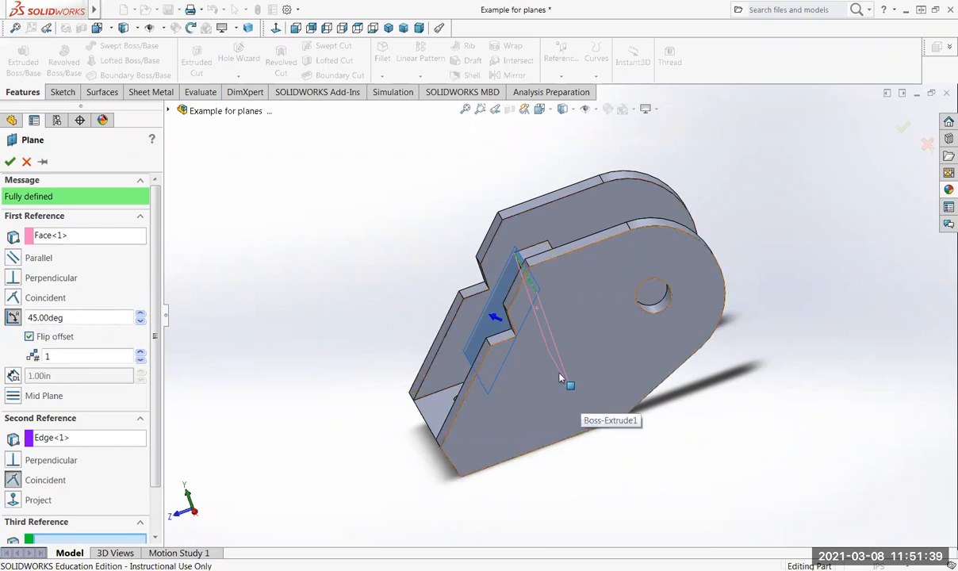
{"action": "middle_click_drag", "start_coordinate": [522, 399], "coordinate": [474, 333]}
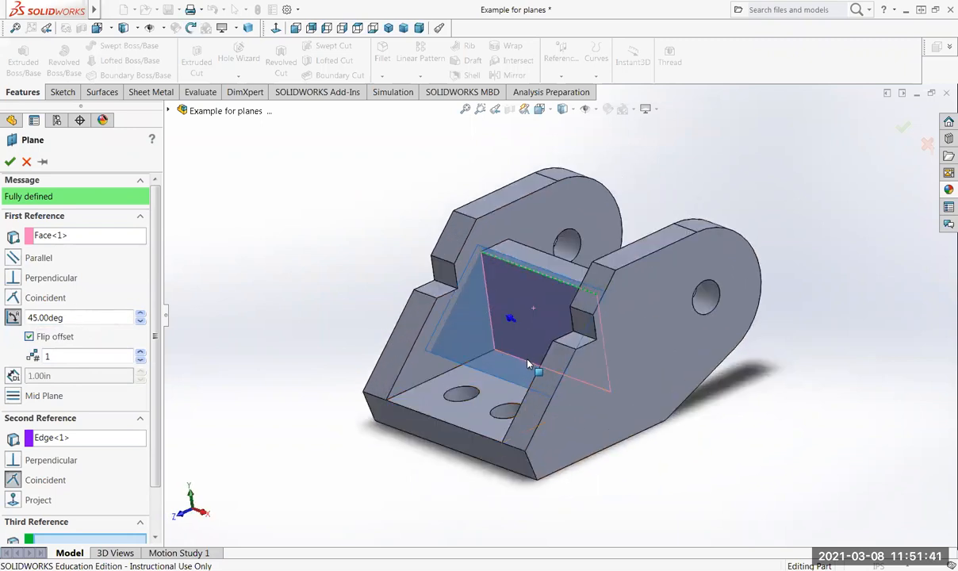
Step: Replace the second reference with the cross wall's bottom front edge and turn off the flipped offset
{"action": "left_click", "coordinate": [67, 439]}
{"action": "right_click", "coordinate": [68, 438]}
{"action": "left_click", "coordinate": [103, 442]}
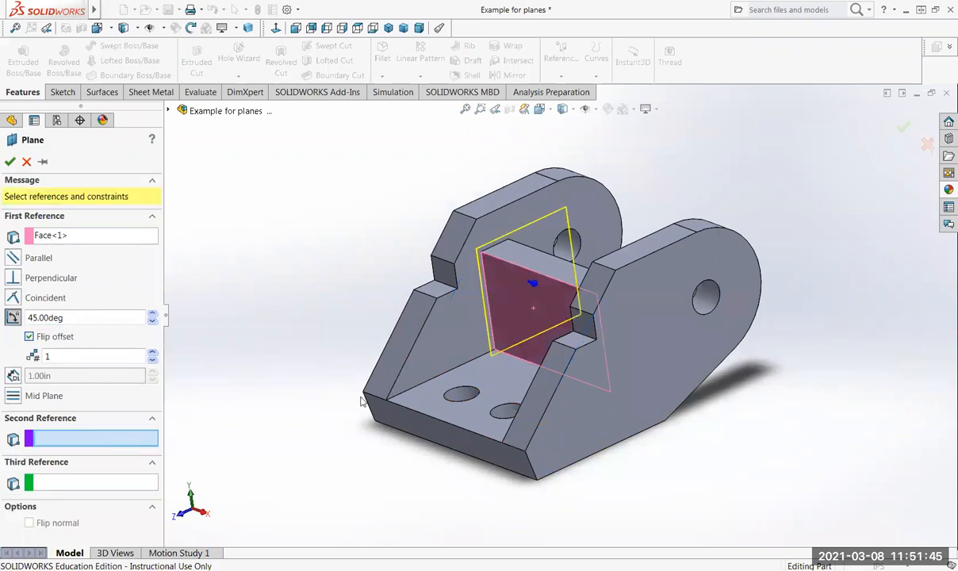
{"action": "left_click", "coordinate": [522, 362]}
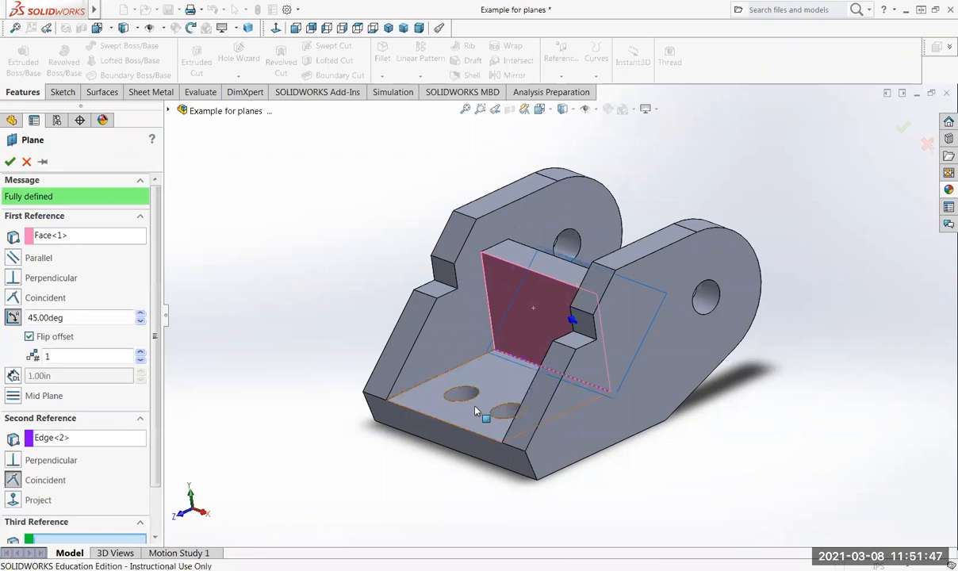
{"action": "middle_click_drag", "start_coordinate": [448, 382], "coordinate": [426, 413]}
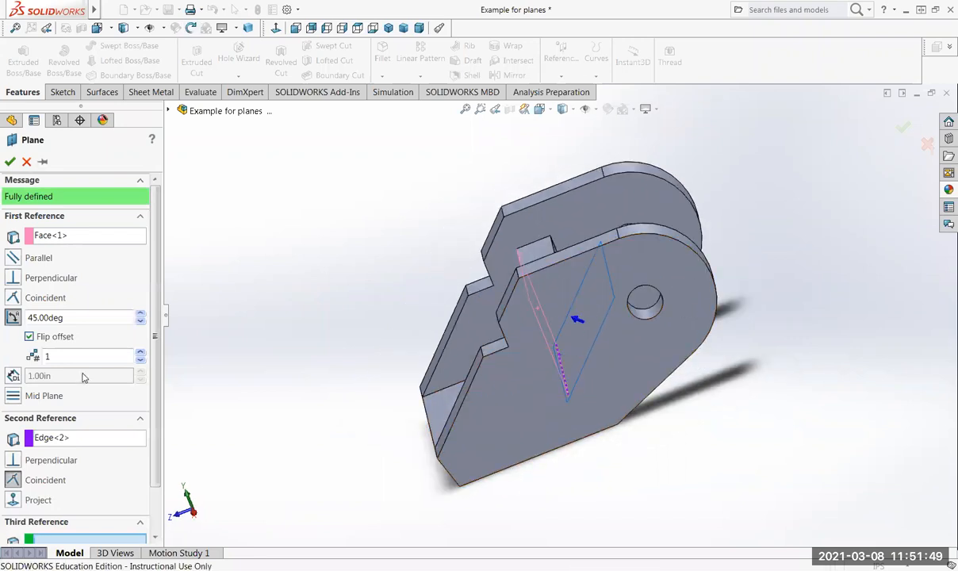
{"action": "left_click", "coordinate": [28, 337]}
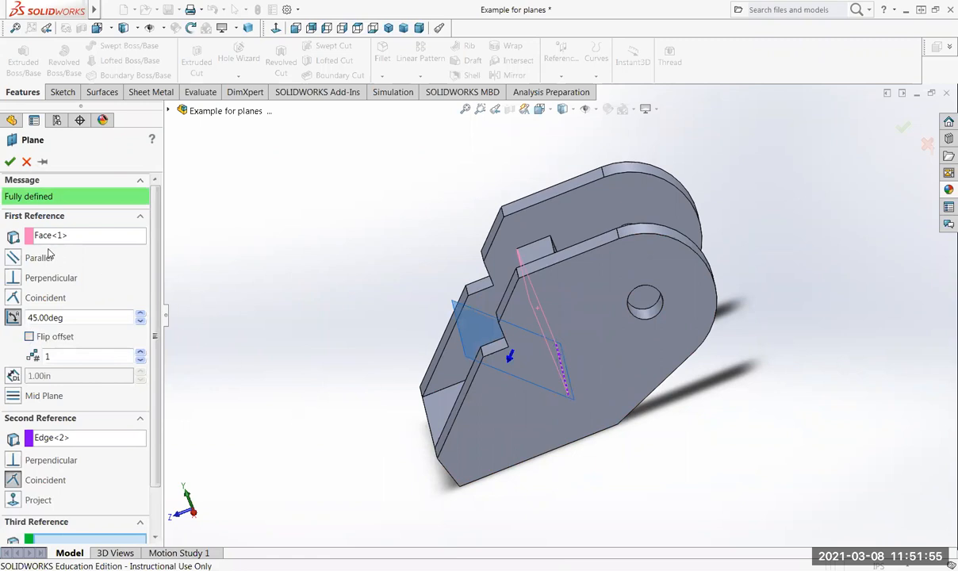
Step: Remove the wall face and bottom edge references from the plane definition
{"action": "right_click", "coordinate": [86, 238]}
{"action": "left_click", "coordinate": [110, 246]}
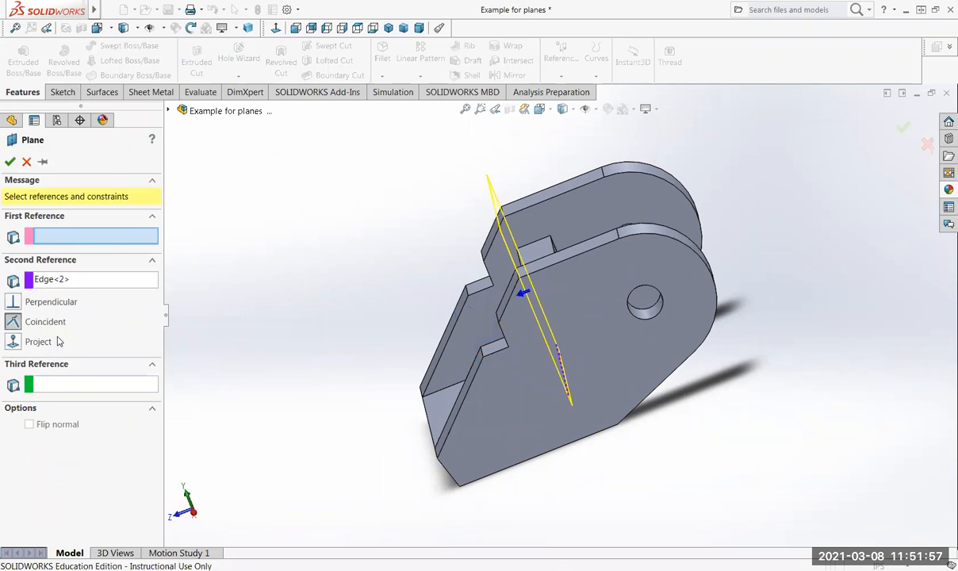
{"action": "right_click", "coordinate": [75, 280]}
{"action": "left_click", "coordinate": [110, 292]}
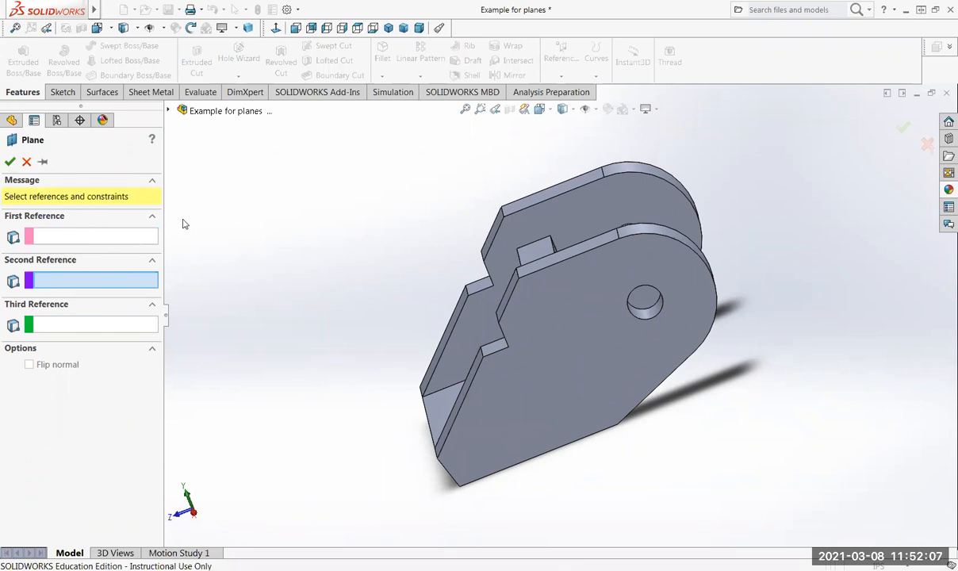
Step: Define the plane through three vertices: the base's front inner corner, the cross wall's near top corner and its opposite bottom corner
{"action": "middle_click_drag", "start_coordinate": [258, 329], "coordinate": [314, 325]}
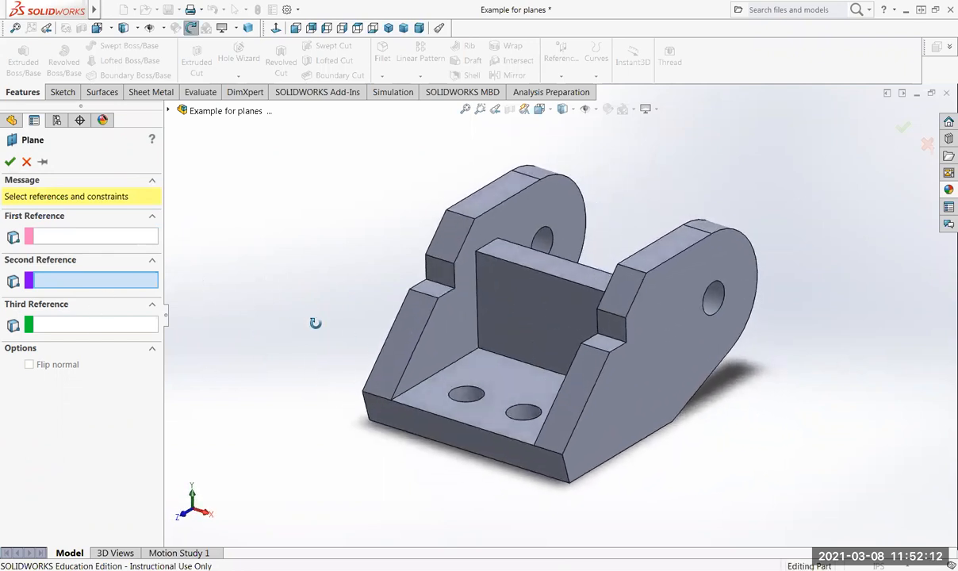
{"action": "left_click", "coordinate": [387, 402]}
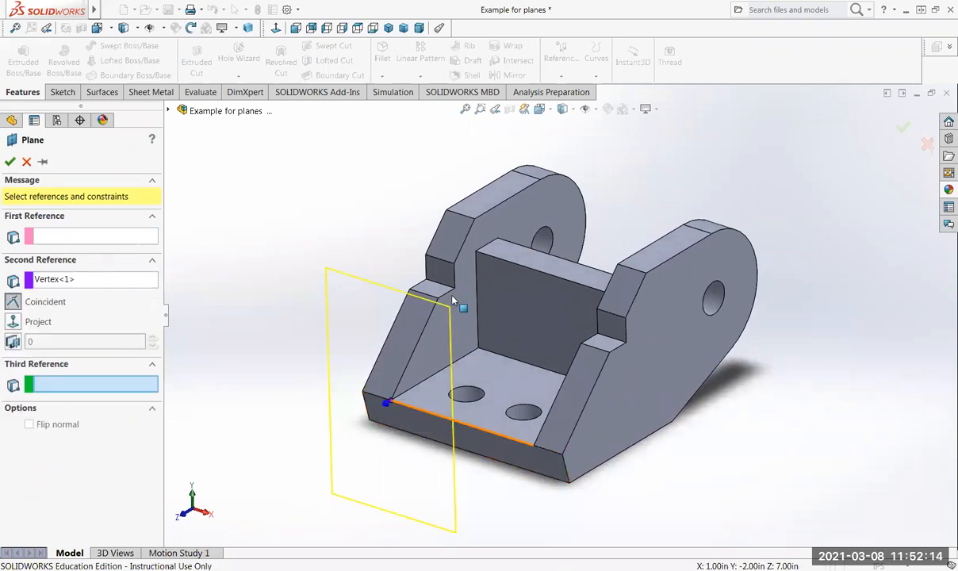
{"action": "left_click", "coordinate": [475, 252]}
{"action": "middle_click_drag", "start_coordinate": [471, 398], "coordinate": [540, 401]}
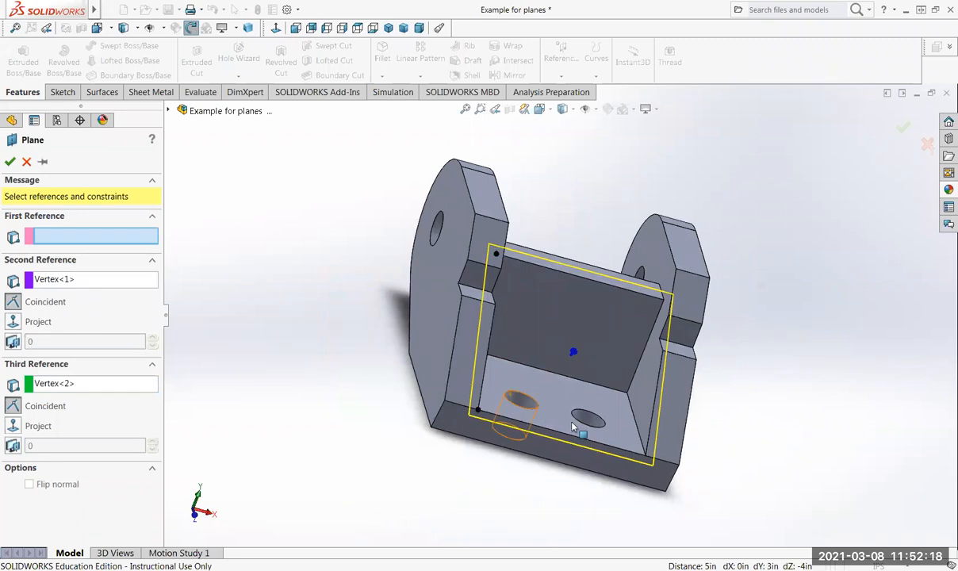
{"action": "left_click", "coordinate": [626, 394]}
{"action": "middle_click_drag", "start_coordinate": [630, 459], "coordinate": [521, 456]}
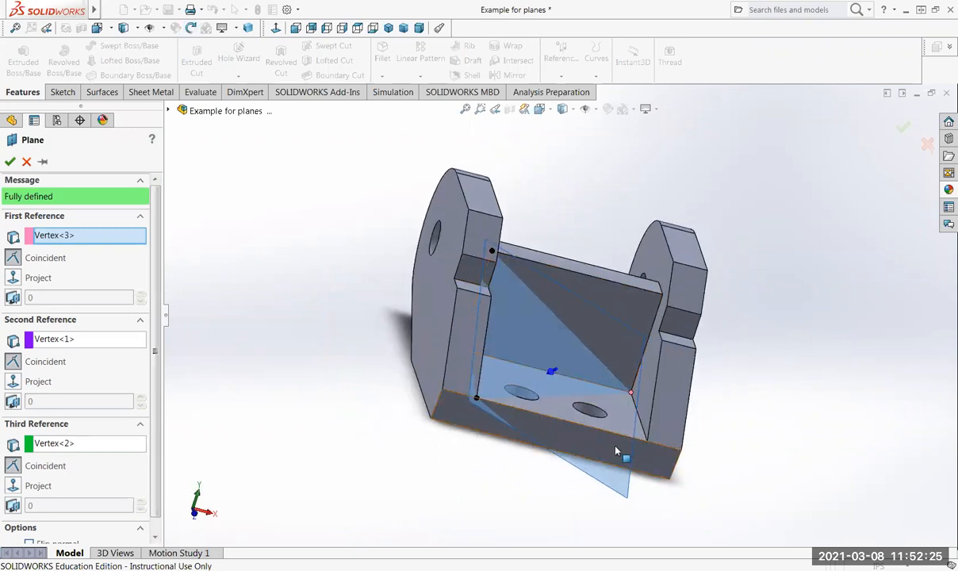
{"action": "middle_click_drag", "start_coordinate": [619, 451], "coordinate": [555, 435]}
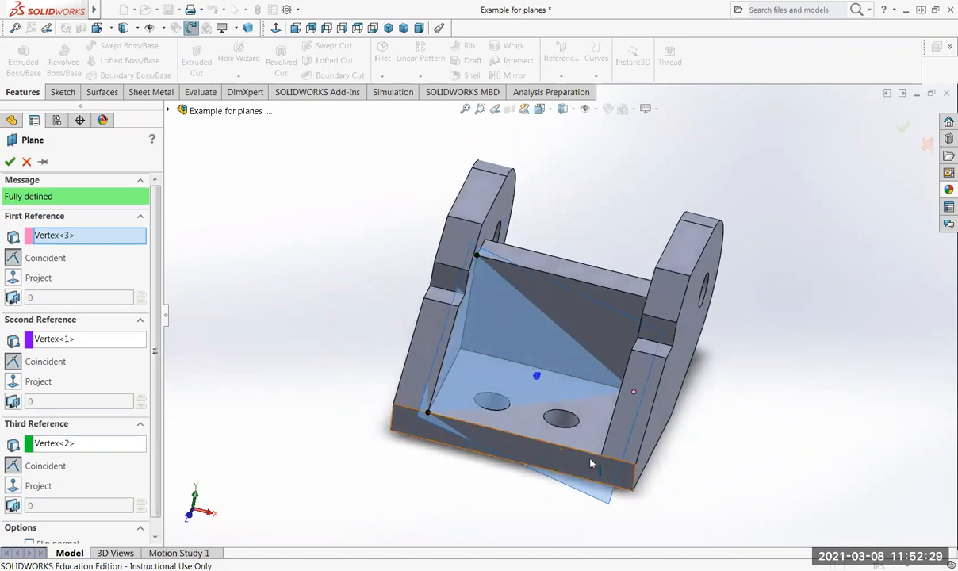
{"action": "mouse_move", "coordinate": [451, 477]}
{"action": "middle_mouse_down"}
{"action": "mouse_move", "coordinate": [492, 463]}
{"action": "mouse_move", "coordinate": [445, 473]}
{"action": "middle_mouse_up"}
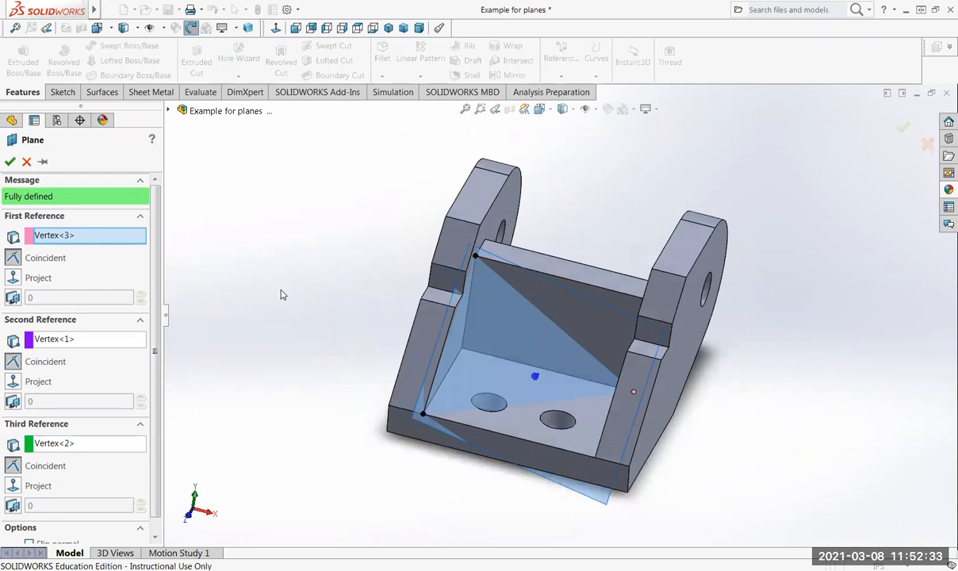
Step: Delete all three vertex references from the plane definition
{"action": "right_click", "coordinate": [91, 242]}
{"action": "left_click", "coordinate": [117, 245]}
{"action": "right_click", "coordinate": [107, 281]}
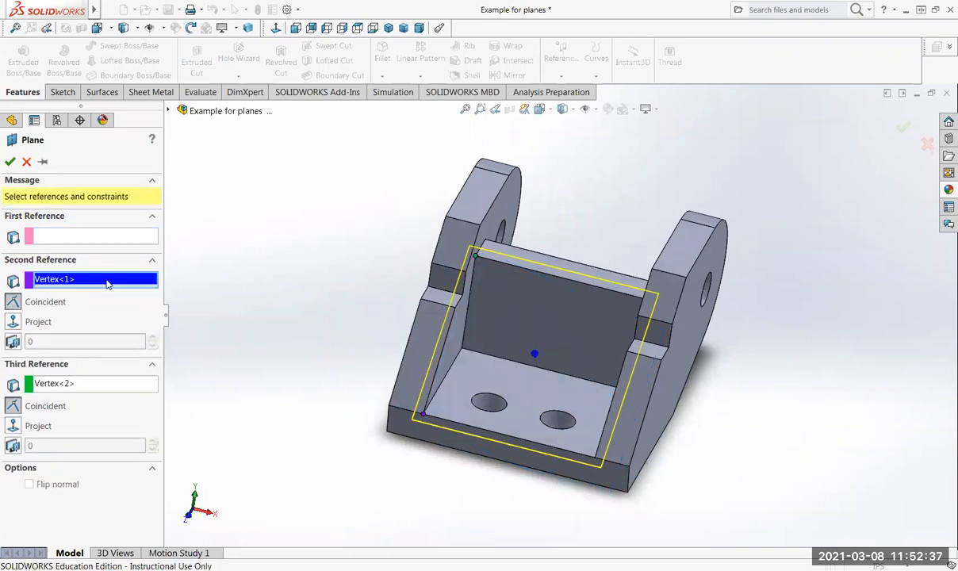
{"action": "left_click", "coordinate": [133, 291]}
{"action": "right_click", "coordinate": [115, 325]}
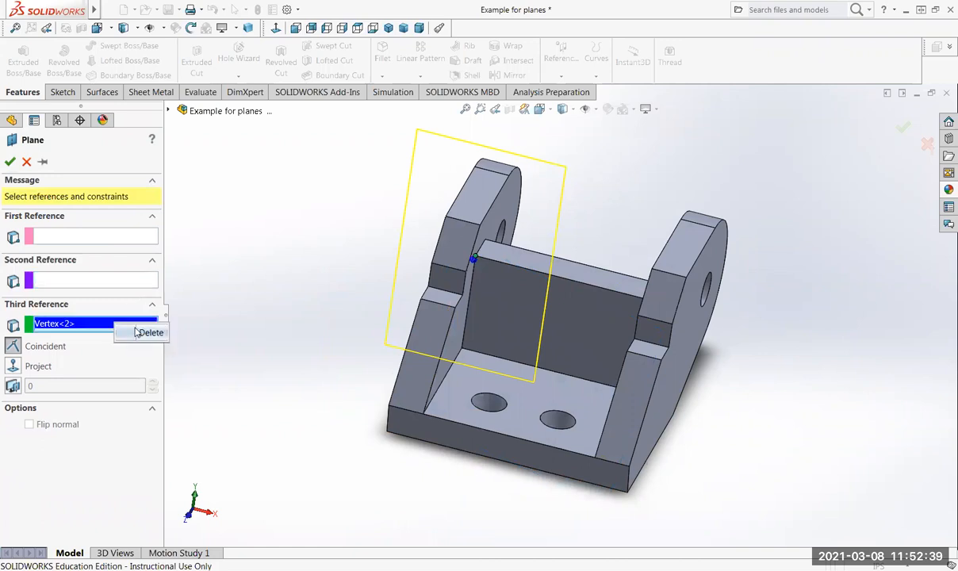
{"action": "left_click", "coordinate": [149, 331]}
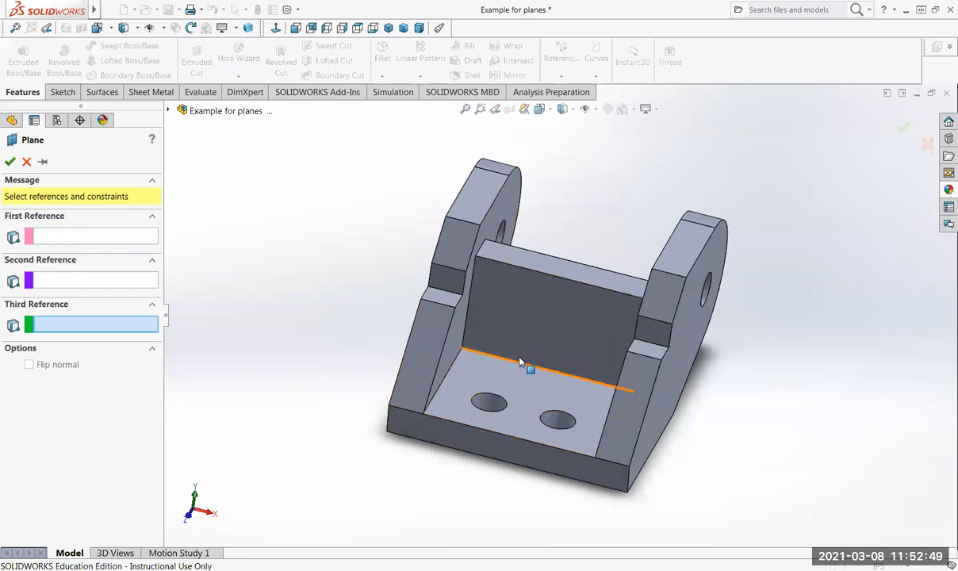
Step: Define the plane parallel to the cross wall's front face and coincident with the inner notch corner vertex
{"action": "left_click", "coordinate": [568, 320]}
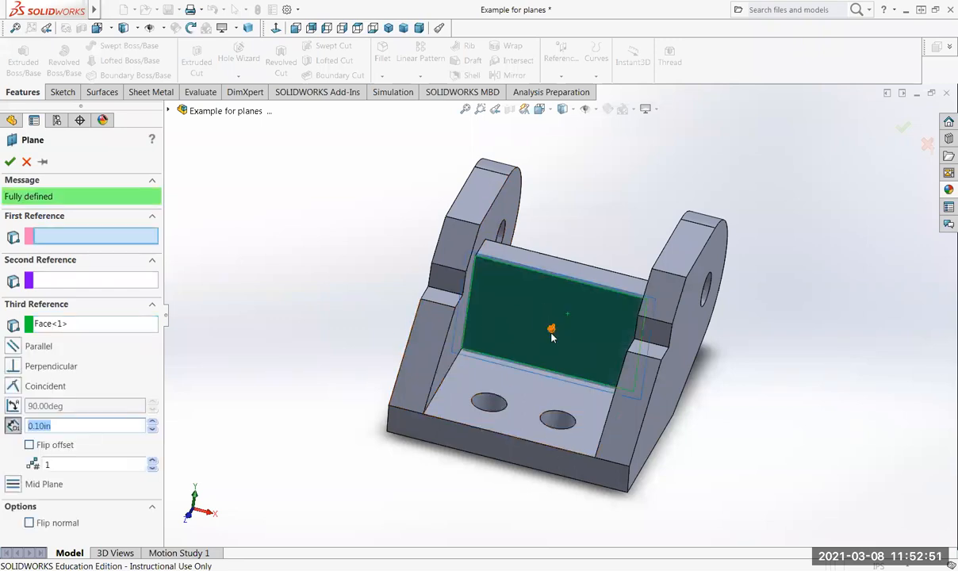
{"action": "left_click", "coordinate": [454, 307]}
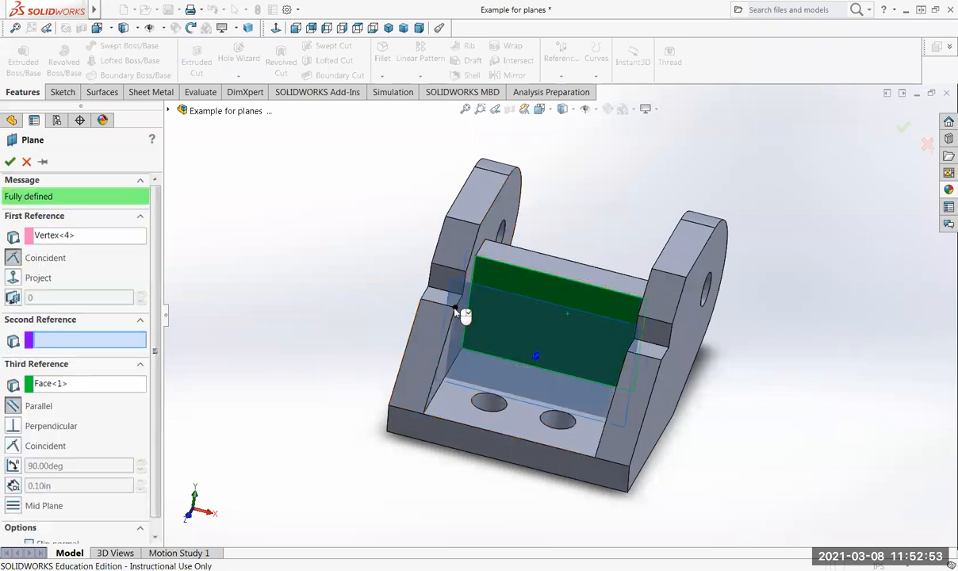
{"action": "middle_click_drag", "start_coordinate": [612, 393], "coordinate": [556, 396]}
Step: Replace the cross wall face reference with the small upright notch face, keeping the plane parallel through the vertex
{"action": "left_click", "coordinate": [94, 379]}
{"action": "right_click", "coordinate": [91, 383]}
{"action": "left_click", "coordinate": [124, 390]}
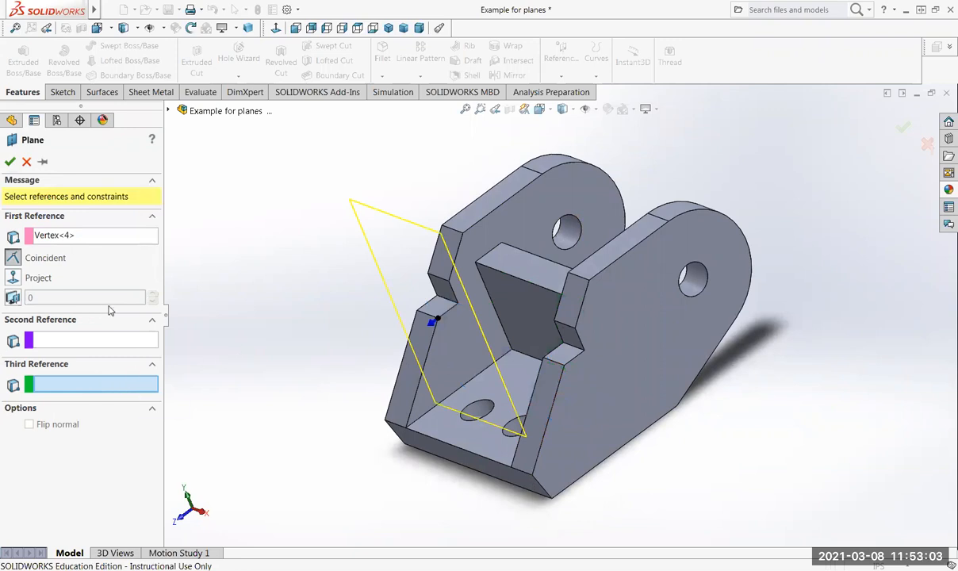
{"action": "left_click", "coordinate": [441, 291]}
{"action": "mouse_move", "coordinate": [495, 368]}
{"action": "middle_mouse_down"}
{"action": "mouse_move", "coordinate": [488, 365]}
{"action": "mouse_move", "coordinate": [499, 353]}
{"action": "middle_mouse_up"}
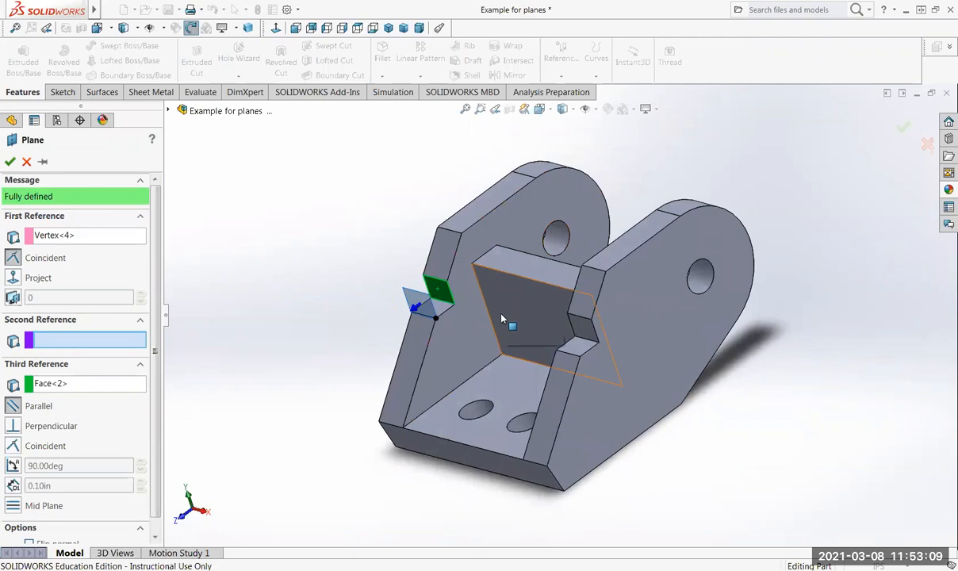
Step: Delete the vertex reference and the notch face reference from the plane definition
{"action": "right_click", "coordinate": [67, 237]}
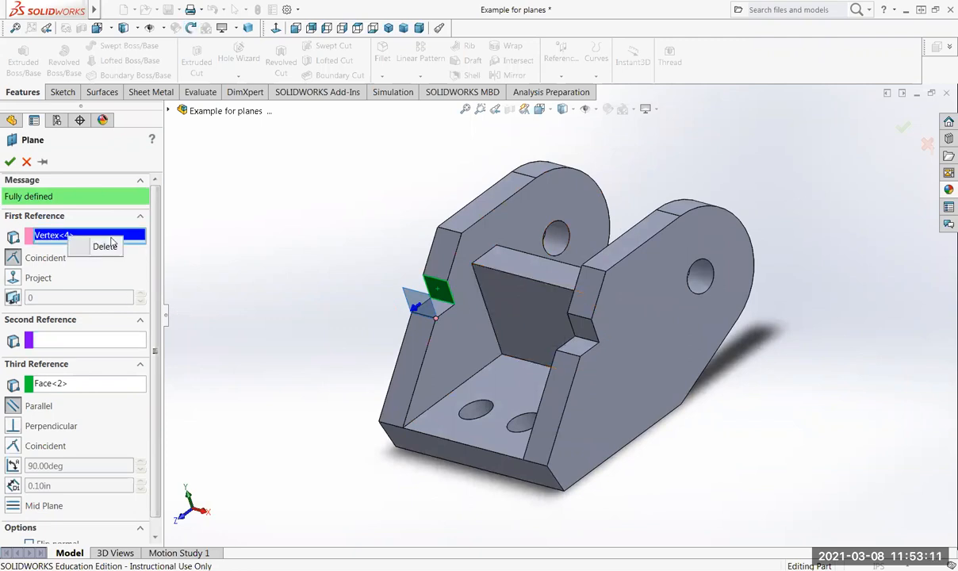
{"action": "left_click", "coordinate": [101, 246]}
{"action": "left_click", "coordinate": [76, 322]}
{"action": "right_click", "coordinate": [75, 322]}
{"action": "left_click", "coordinate": [111, 334]}
Step: Define the plane as a mid plane between the cross wall's front face and the small upright notch face
{"action": "left_click", "coordinate": [517, 313]}
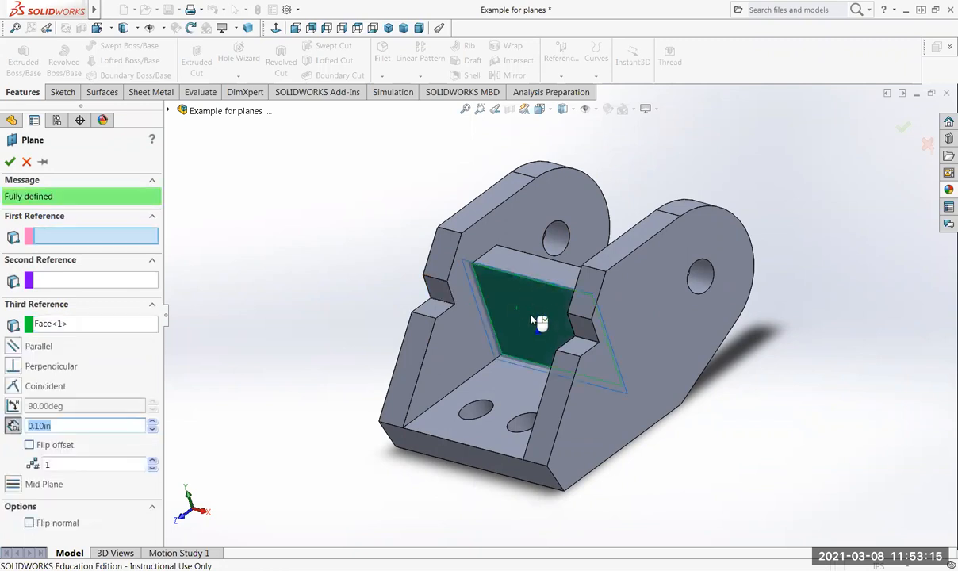
{"action": "left_click", "coordinate": [441, 295]}
{"action": "middle_click_drag", "start_coordinate": [341, 357], "coordinate": [370, 351]}
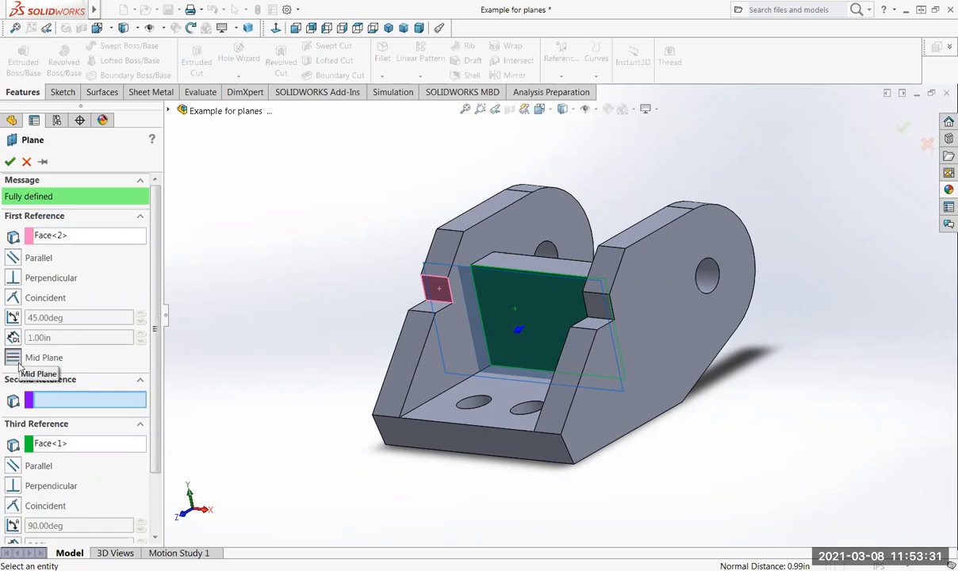
{"action": "mouse_move", "coordinate": [252, 390]}
{"action": "middle_mouse_down"}
{"action": "mouse_move", "coordinate": [256, 417]}
{"action": "mouse_move", "coordinate": [233, 471]}
{"action": "mouse_move", "coordinate": [254, 448]}
{"action": "mouse_move", "coordinate": [250, 400]}
{"action": "middle_mouse_up"}
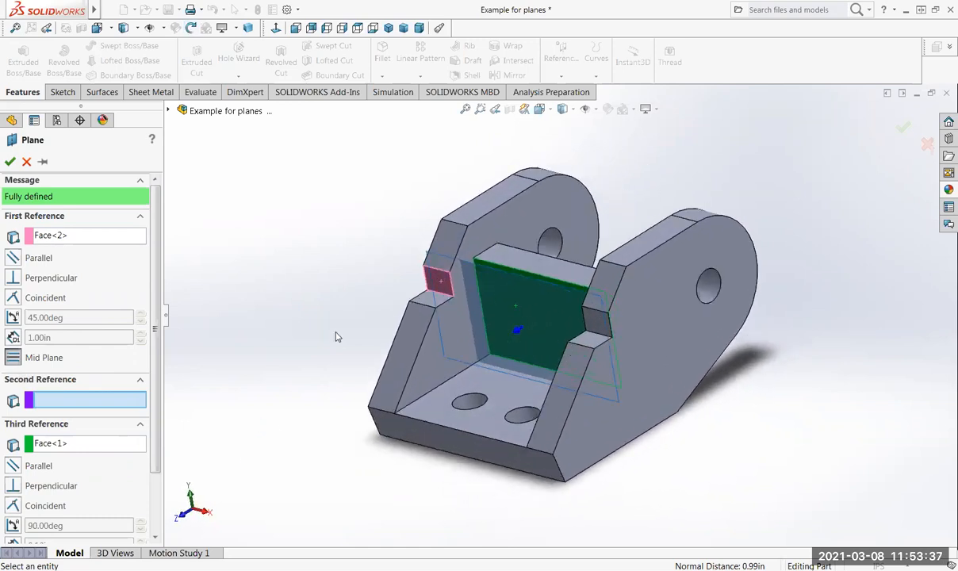
Step: Remove both face references from the mid-plane definition
{"action": "right_click", "coordinate": [66, 448]}
{"action": "left_click", "coordinate": [108, 458]}
{"action": "middle_click_drag", "start_coordinate": [266, 389], "coordinate": [139, 311]}
{"action": "right_click", "coordinate": [84, 243]}
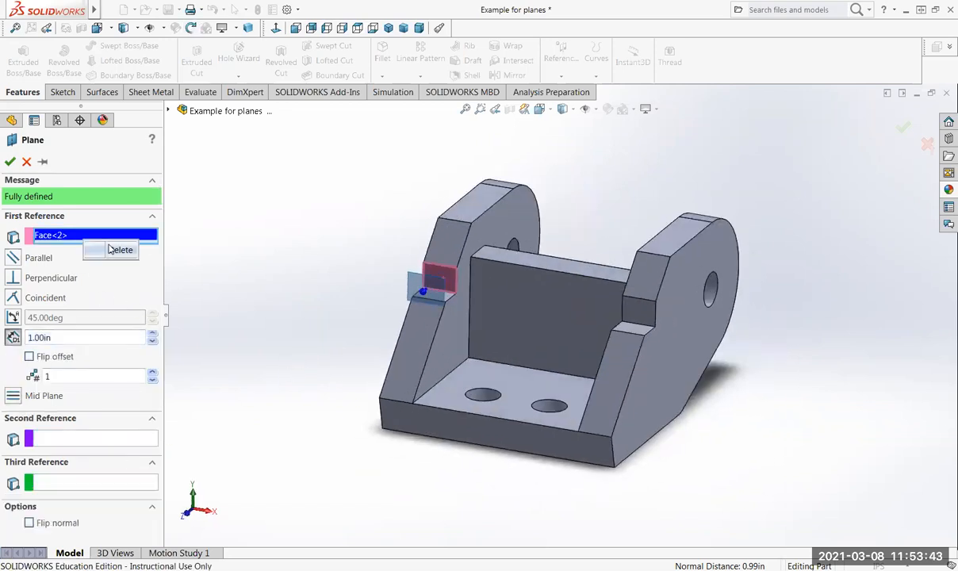
{"action": "left_click", "coordinate": [110, 249]}
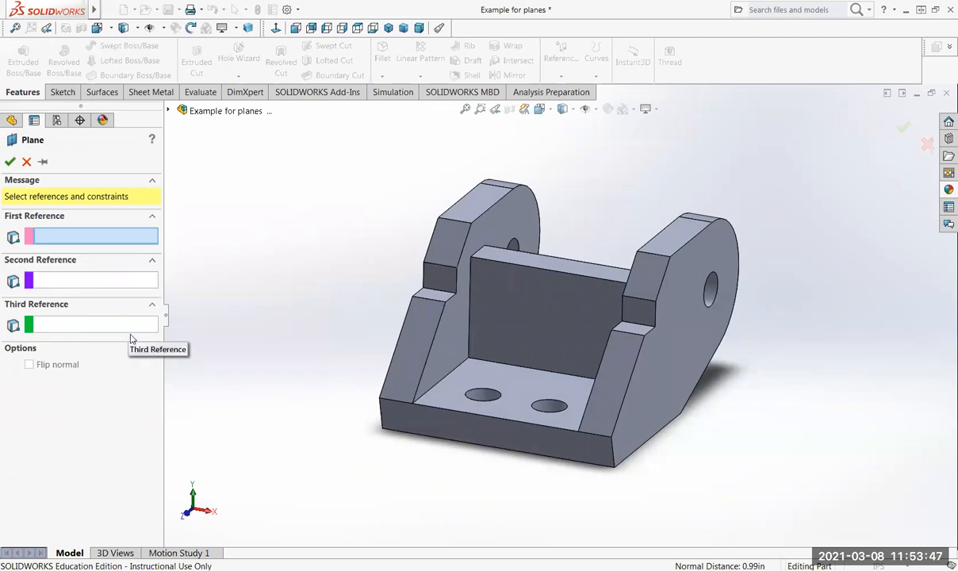
Step: Set the plane tangent to the near side plate's rounded end face and flip the offset
{"action": "middle_click_drag", "start_coordinate": [247, 360], "coordinate": [246, 396]}
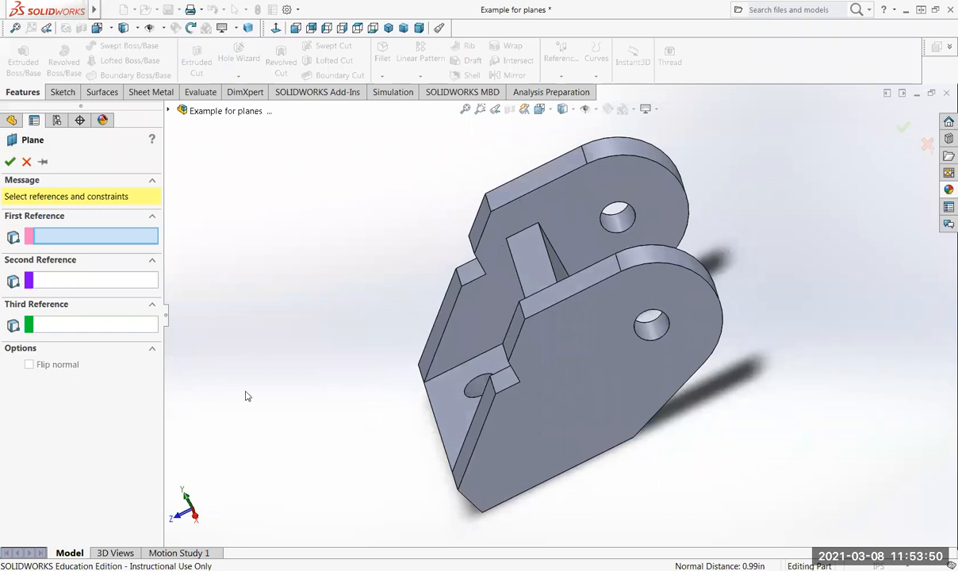
{"action": "left_click", "coordinate": [643, 260]}
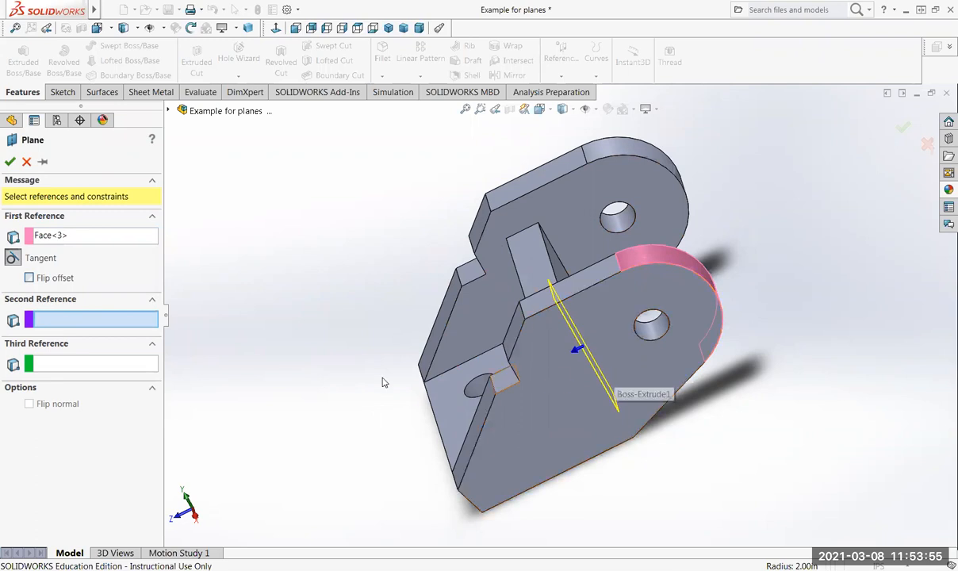
{"action": "middle_click_drag", "start_coordinate": [712, 449], "coordinate": [677, 474]}
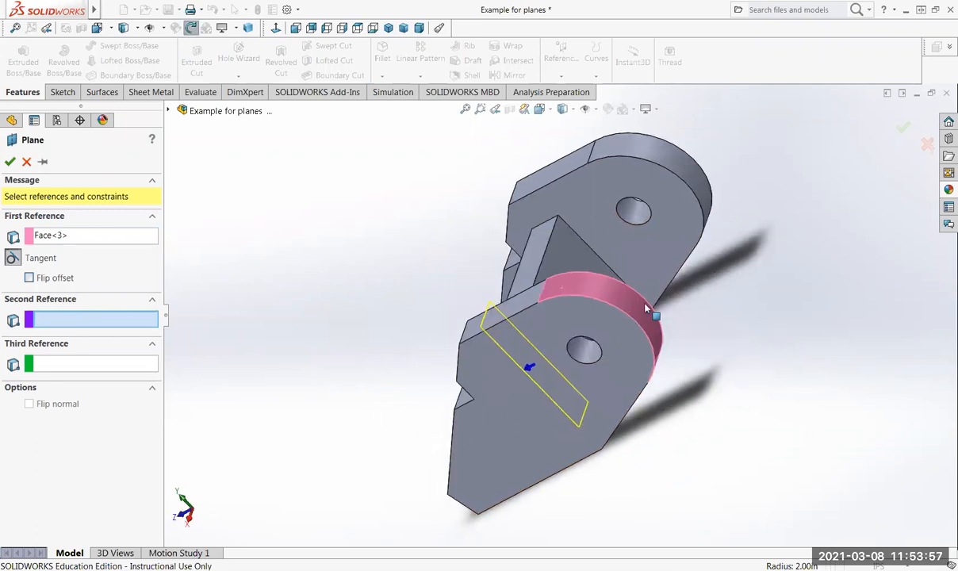
{"action": "middle_click_drag", "start_coordinate": [657, 357], "coordinate": [684, 377]}
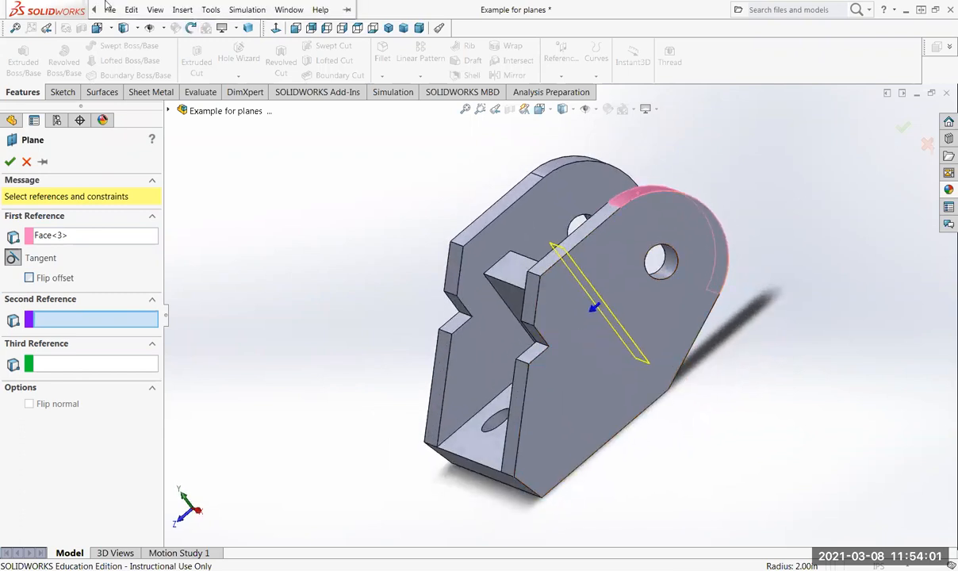
{"action": "left_click", "coordinate": [388, 28]}
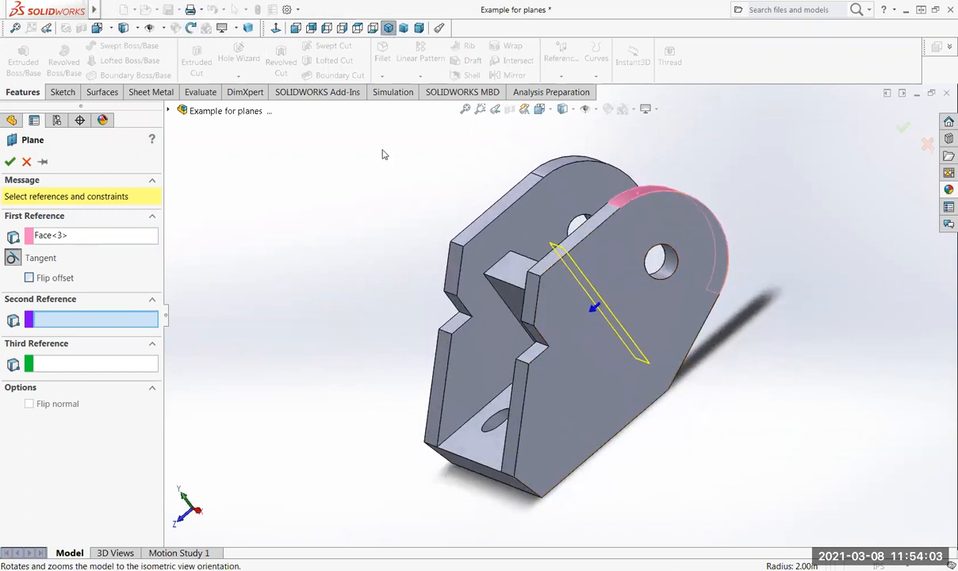
{"action": "left_click", "coordinate": [30, 279]}
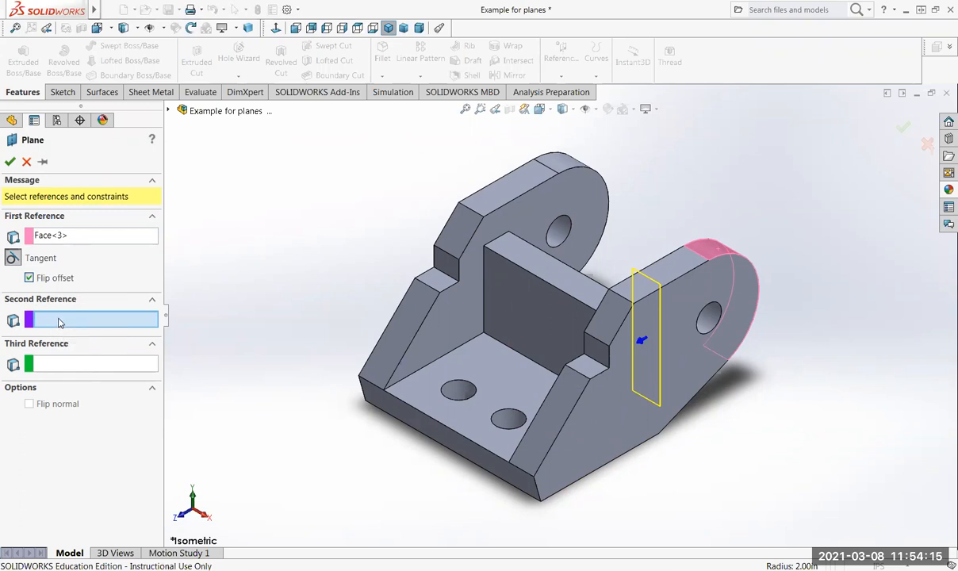
Step: Try adding the rounded end's curved edge and a point on it as second and third references, and delete both
{"action": "middle_click_drag", "start_coordinate": [278, 395], "coordinate": [192, 426]}
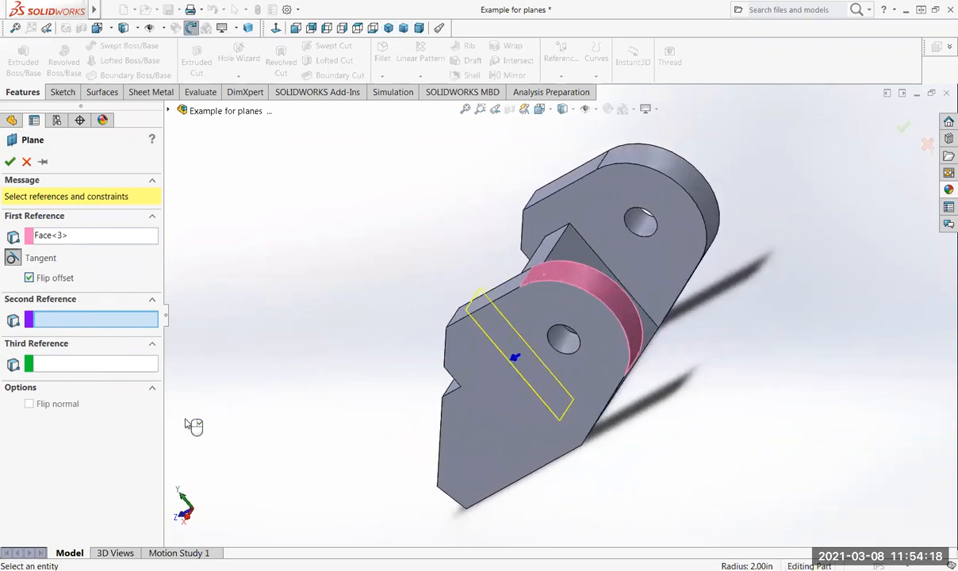
{"action": "left_click", "coordinate": [603, 306]}
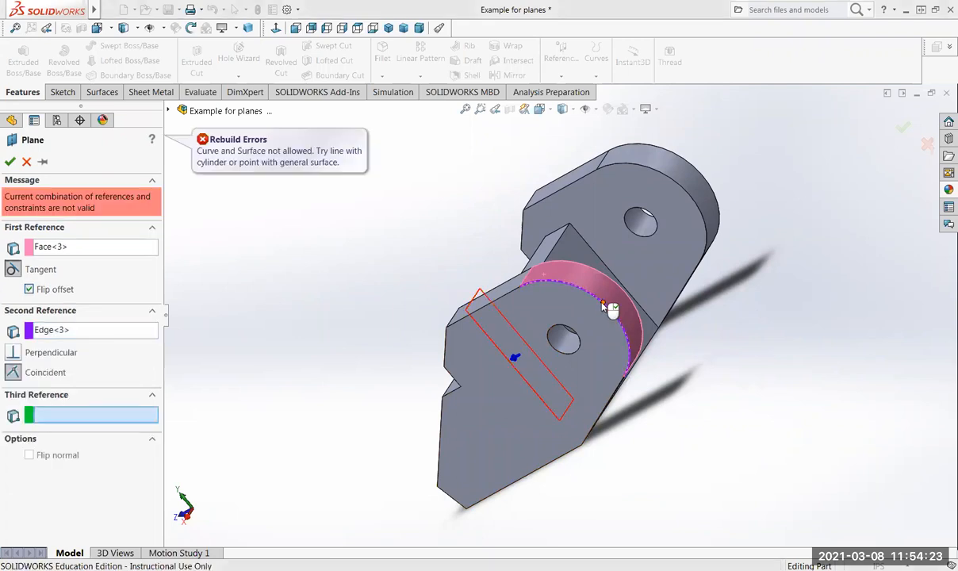
{"action": "left_click", "coordinate": [603, 303]}
{"action": "right_click", "coordinate": [61, 418]}
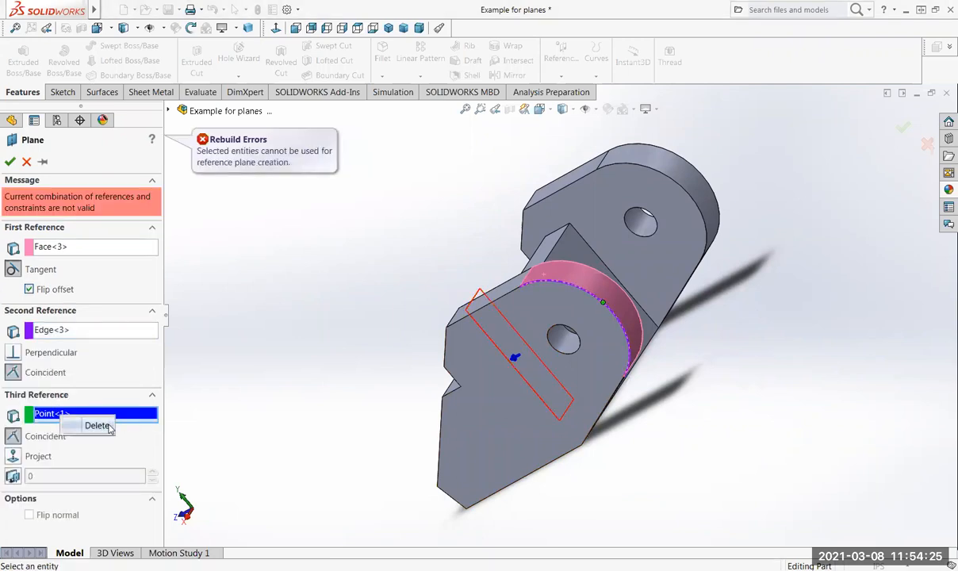
{"action": "left_click", "coordinate": [97, 425]}
{"action": "right_click", "coordinate": [111, 329]}
{"action": "left_click", "coordinate": [129, 334]}
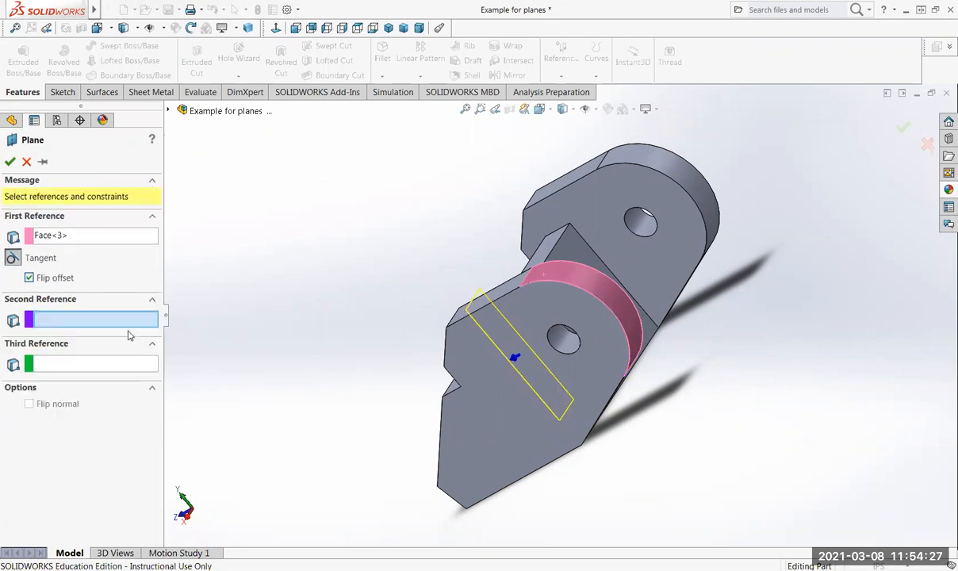
Step: Make the tangent plane perpendicular to the near side plate's upper straight edge face, and turn off the flipped offset
{"action": "middle_click_drag", "start_coordinate": [325, 338], "coordinate": [385, 324]}
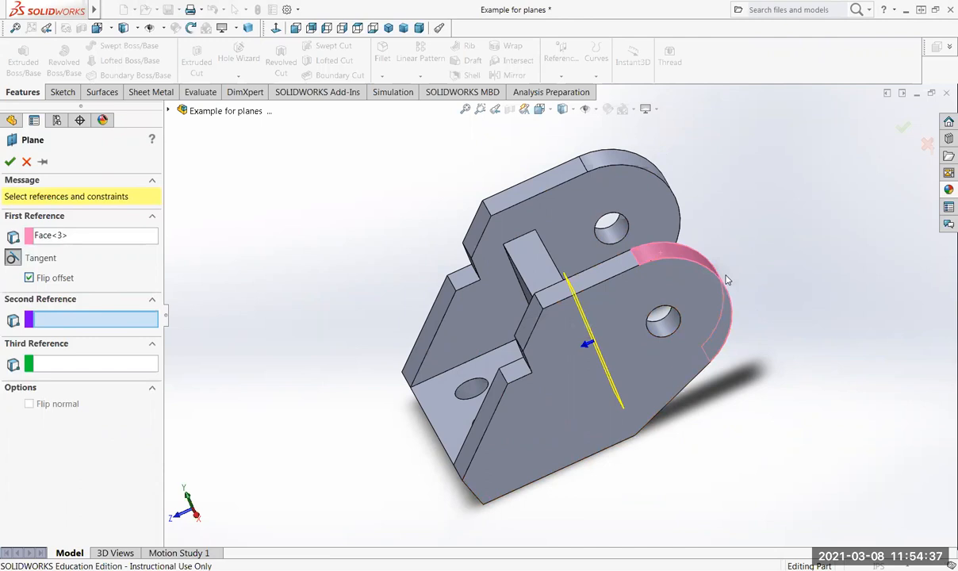
{"action": "left_click", "coordinate": [611, 275]}
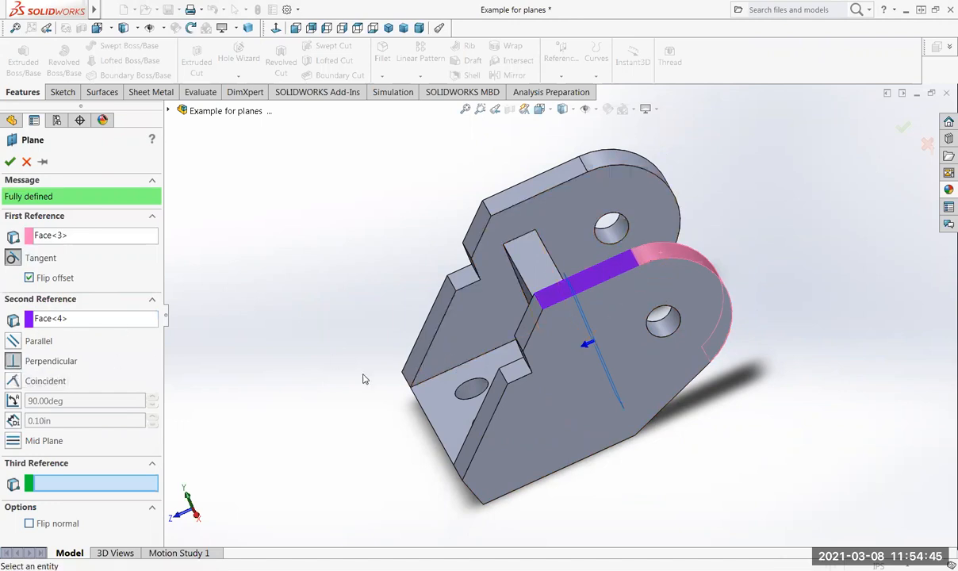
{"action": "left_click", "coordinate": [30, 278]}
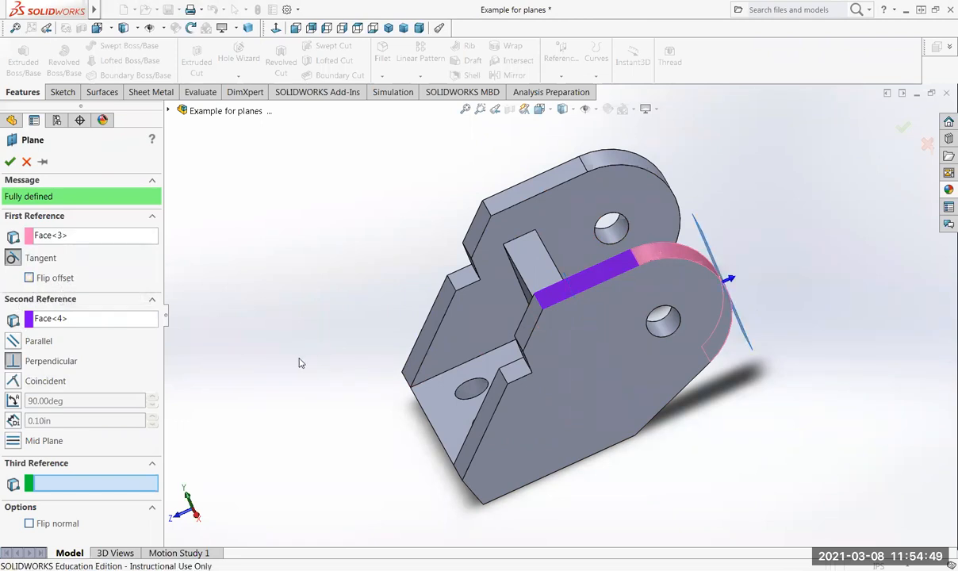
{"action": "middle_click_drag", "start_coordinate": [299, 361], "coordinate": [252, 376]}
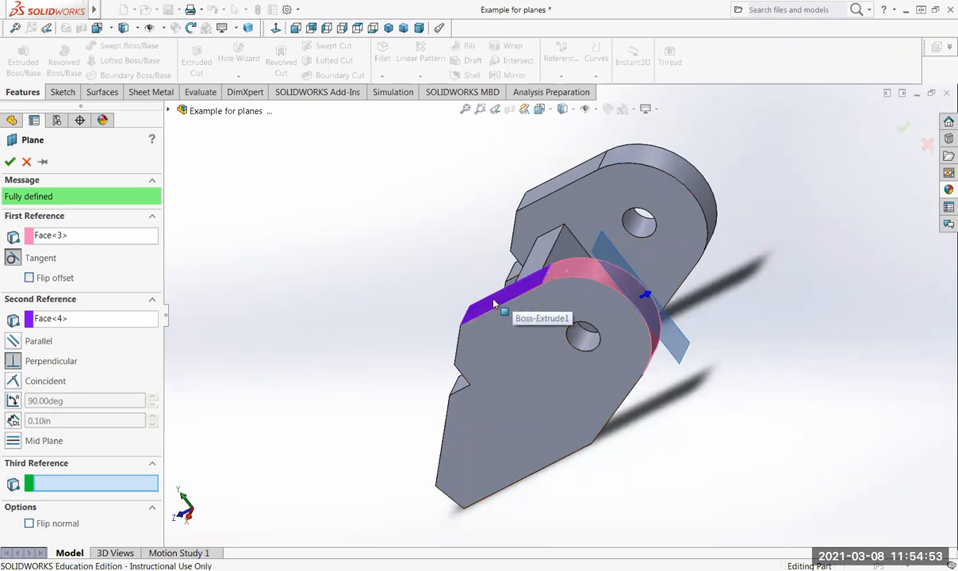
{"action": "mouse_move", "coordinate": [202, 314]}
{"action": "middle_mouse_down"}
{"action": "mouse_move", "coordinate": [229, 310]}
{"action": "mouse_move", "coordinate": [270, 276]}
{"action": "mouse_move", "coordinate": [208, 305]}
{"action": "mouse_move", "coordinate": [216, 305]}
{"action": "middle_mouse_up"}
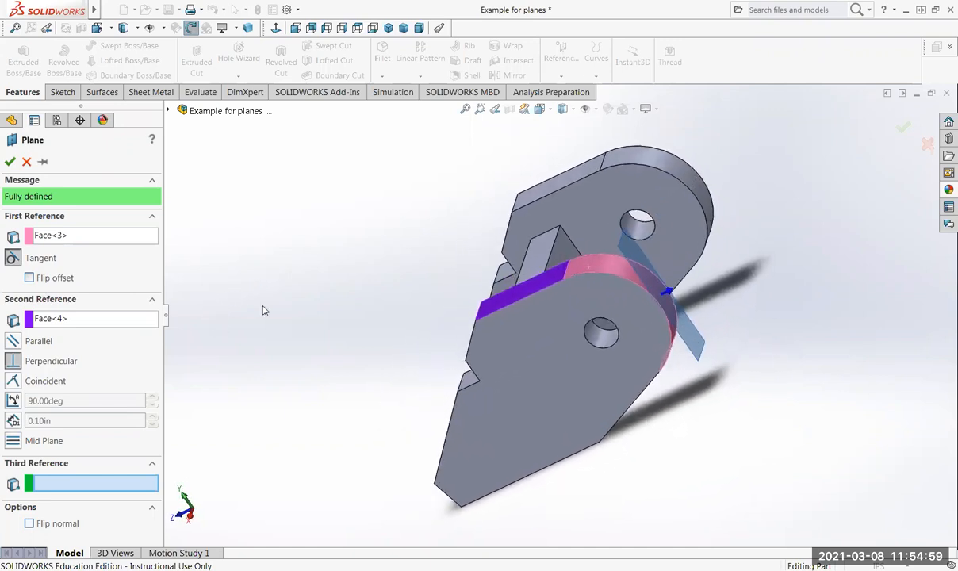
{"action": "middle_click_drag", "start_coordinate": [277, 353], "coordinate": [297, 308]}
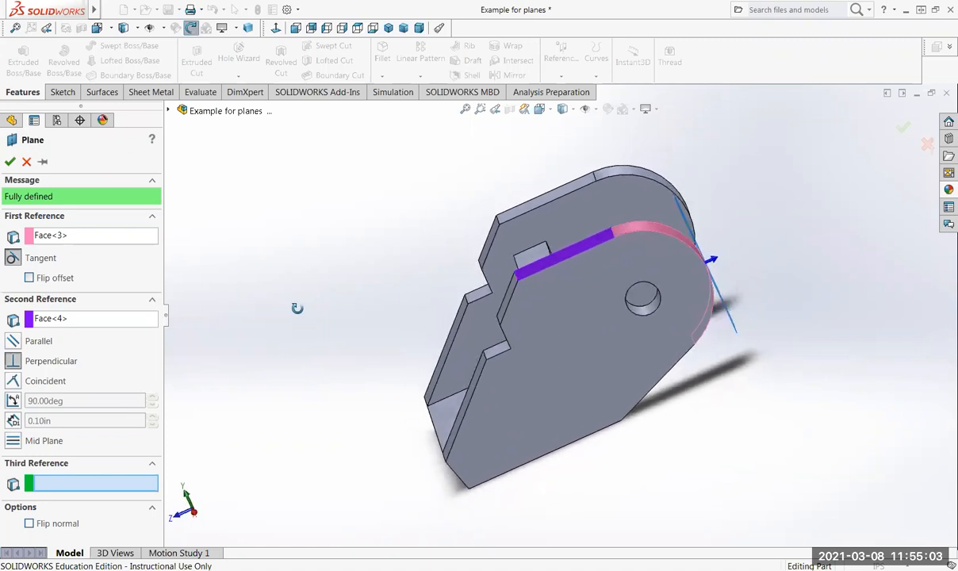
Step: Replace the second reference with the near side plate's sloped lower rear face, keeping the plane tangent and perpendicular
{"action": "right_click", "coordinate": [91, 324]}
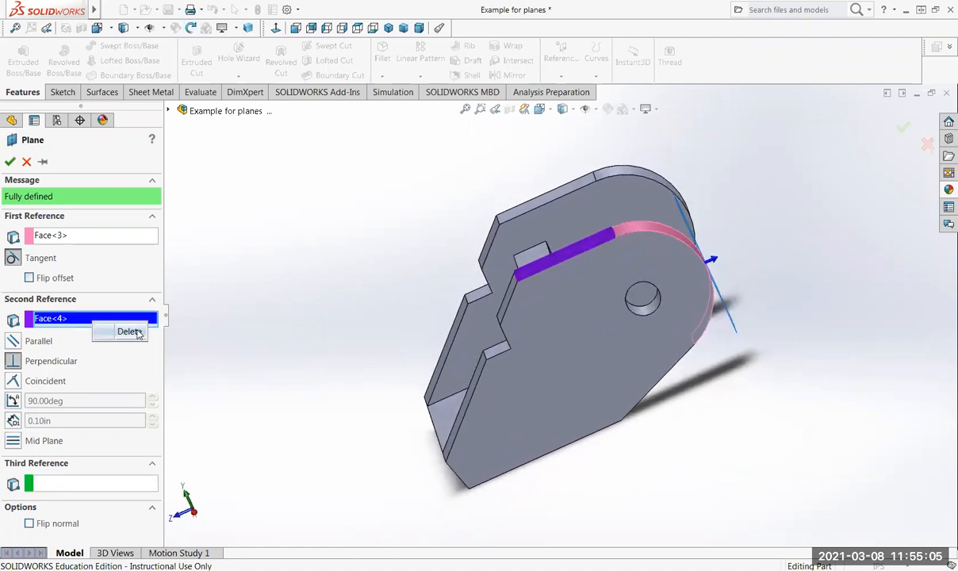
{"action": "left_click", "coordinate": [129, 331]}
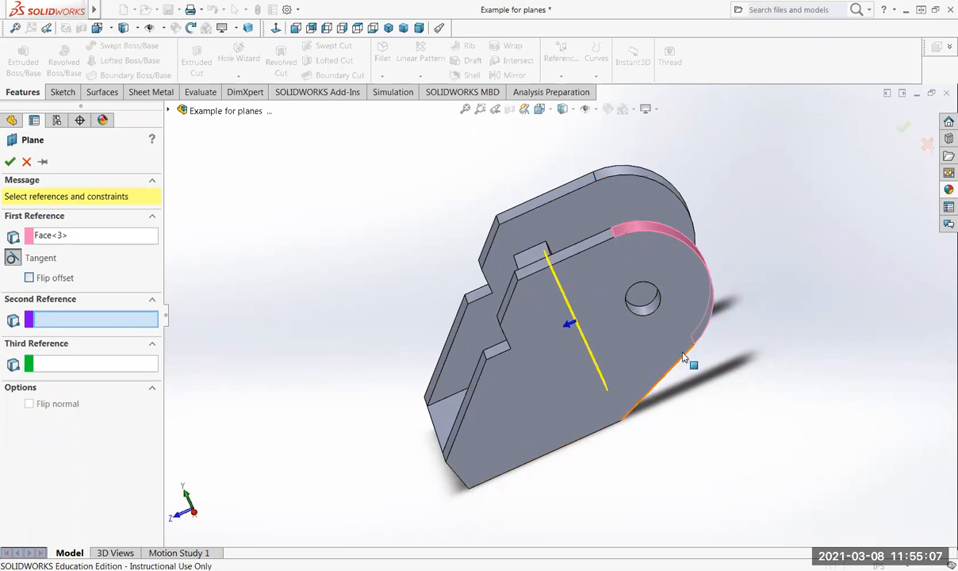
{"action": "middle_click_drag", "start_coordinate": [697, 391], "coordinate": [644, 379]}
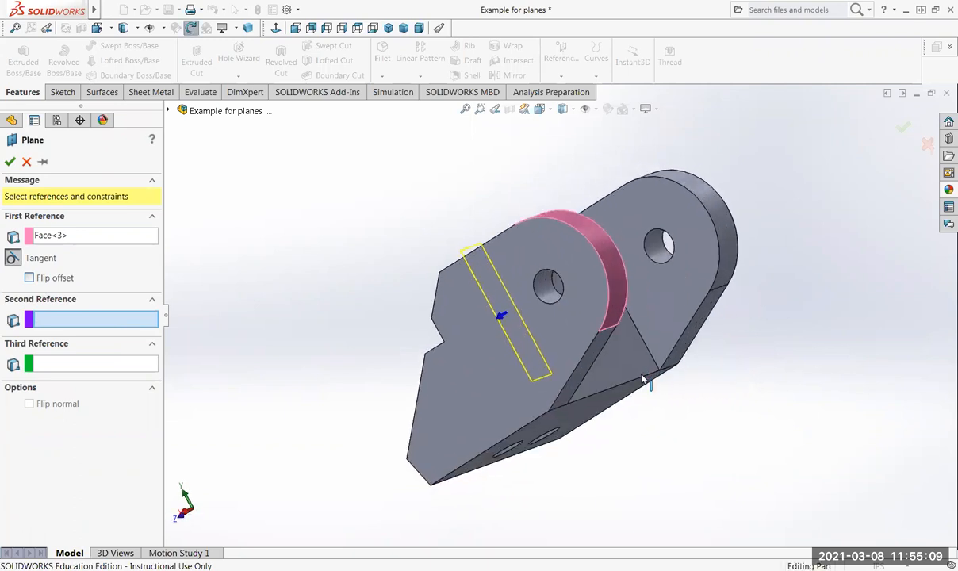
{"action": "left_click", "coordinate": [592, 362]}
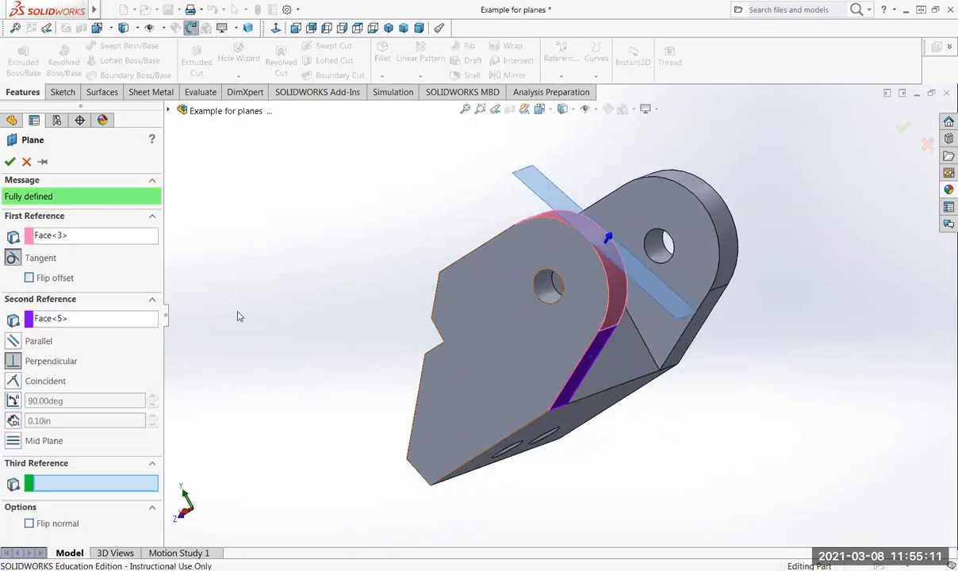
{"action": "middle_click_drag", "start_coordinate": [206, 334], "coordinate": [229, 300]}
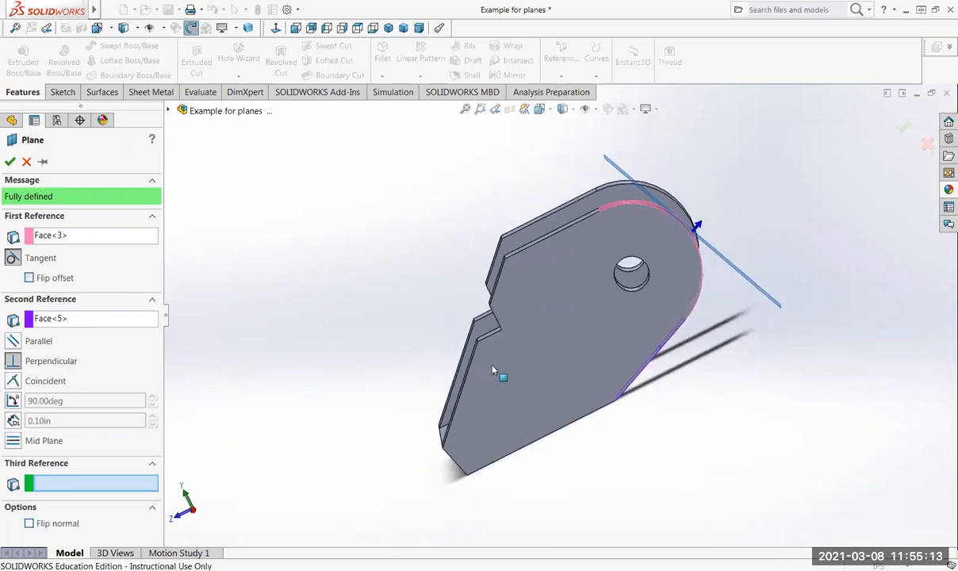
Step: Change the plane's relation to the sloped lower rear face to parallel
{"action": "left_click", "coordinate": [13, 341]}
{"action": "middle_click_drag", "start_coordinate": [254, 337], "coordinate": [239, 366]}
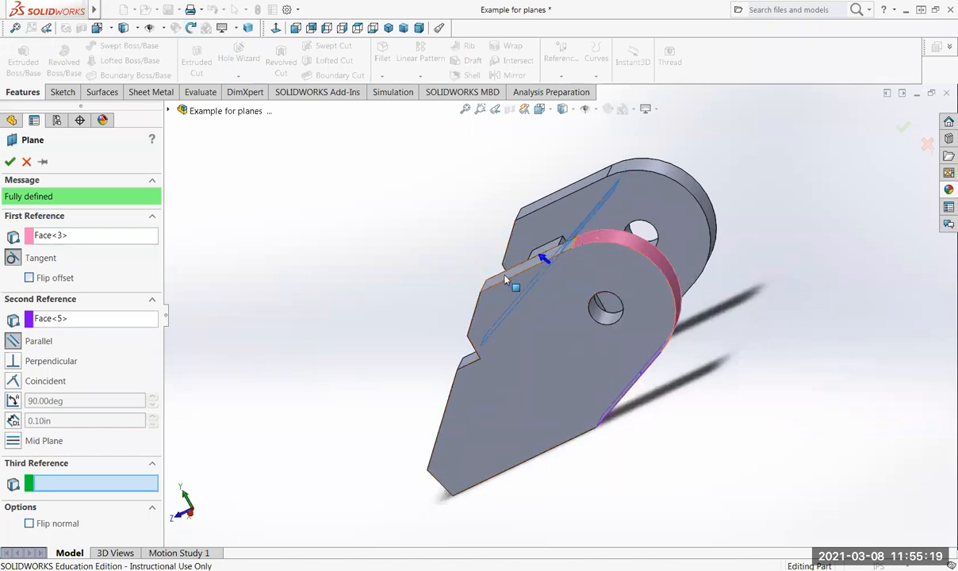
{"action": "middle_click_drag", "start_coordinate": [516, 315], "coordinate": [668, 419]}
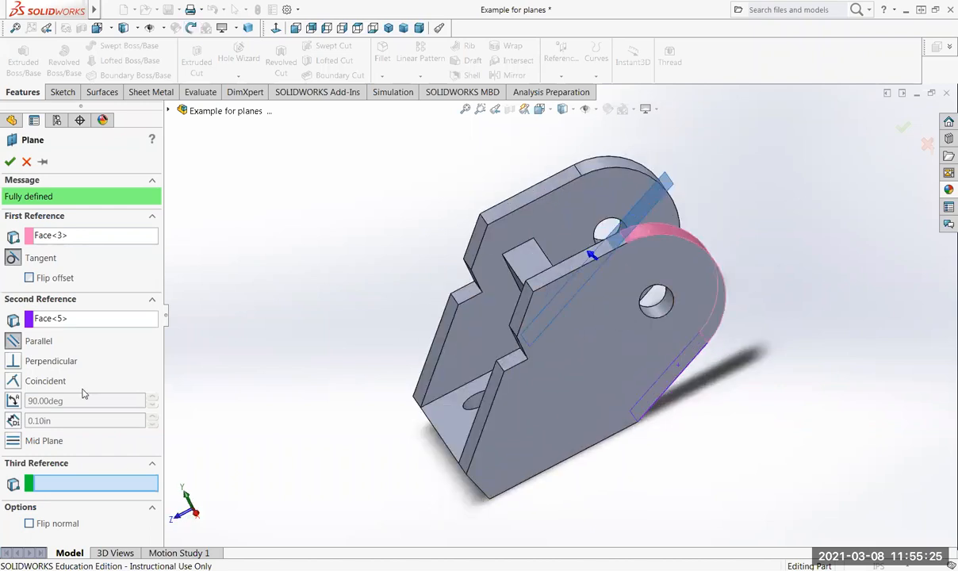
Step: Set the plane perpendicular to the sloped face with the offset flipped, and cancel the plane definition
{"action": "left_click", "coordinate": [13, 360]}
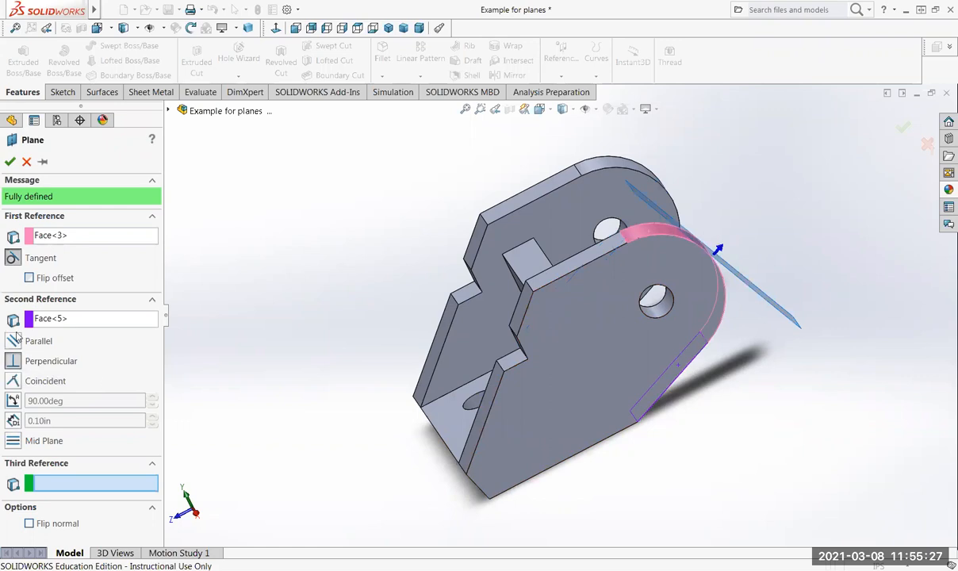
{"action": "left_click", "coordinate": [30, 277]}
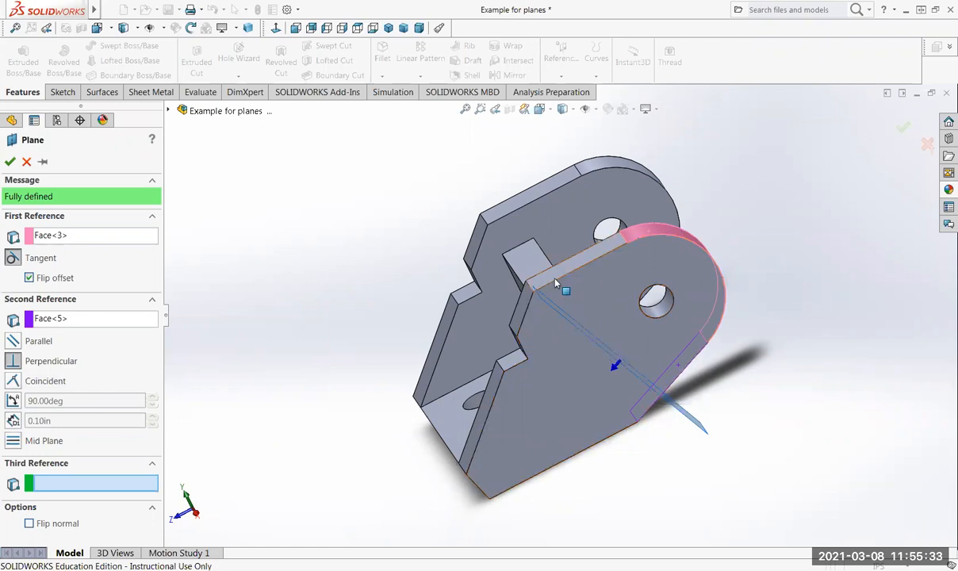
{"action": "middle_click_drag", "start_coordinate": [763, 398], "coordinate": [730, 399]}
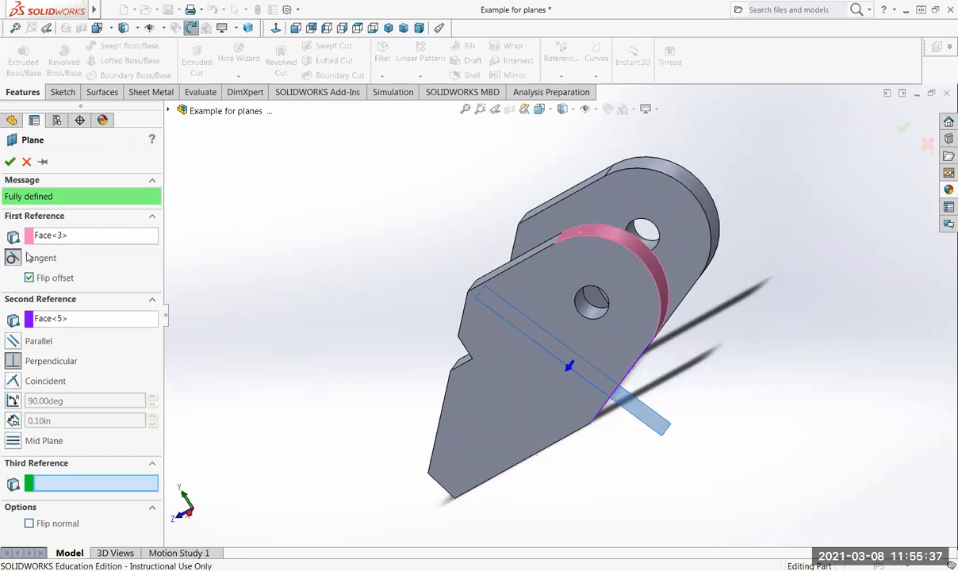
{"action": "left_click", "coordinate": [26, 162]}
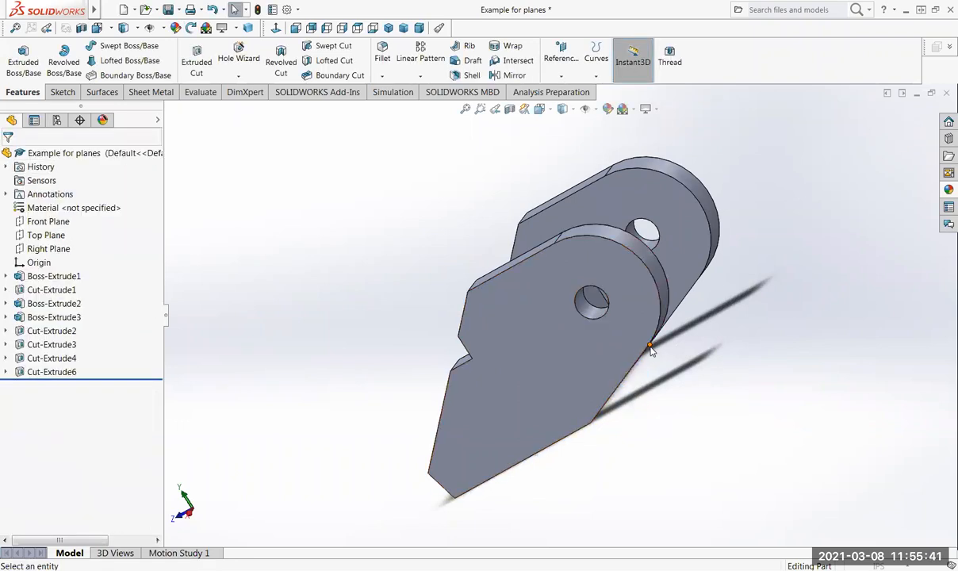
Step: Orient the view normal to the near side plate's outer face
{"action": "left_click", "coordinate": [487, 349]}
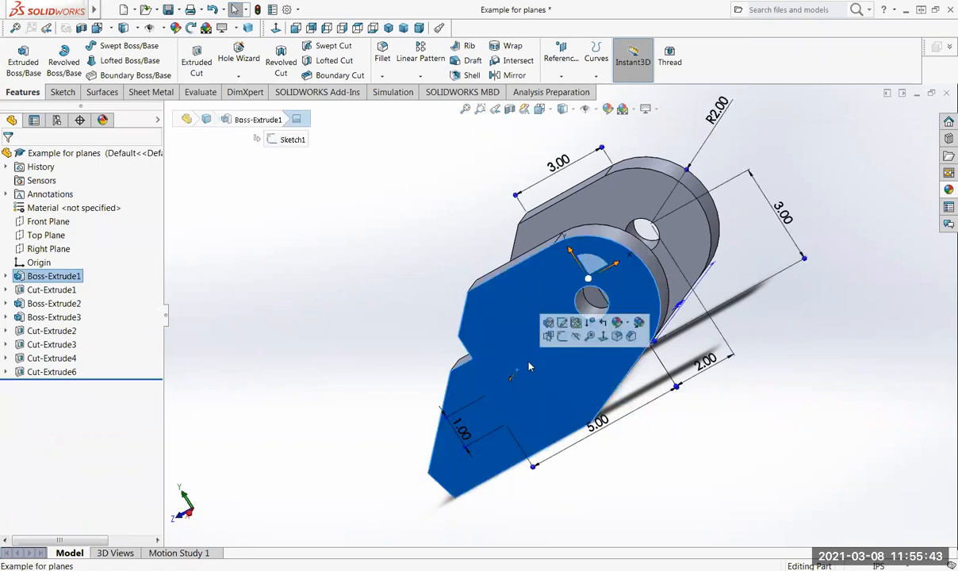
{"action": "left_click", "coordinate": [602, 336]}
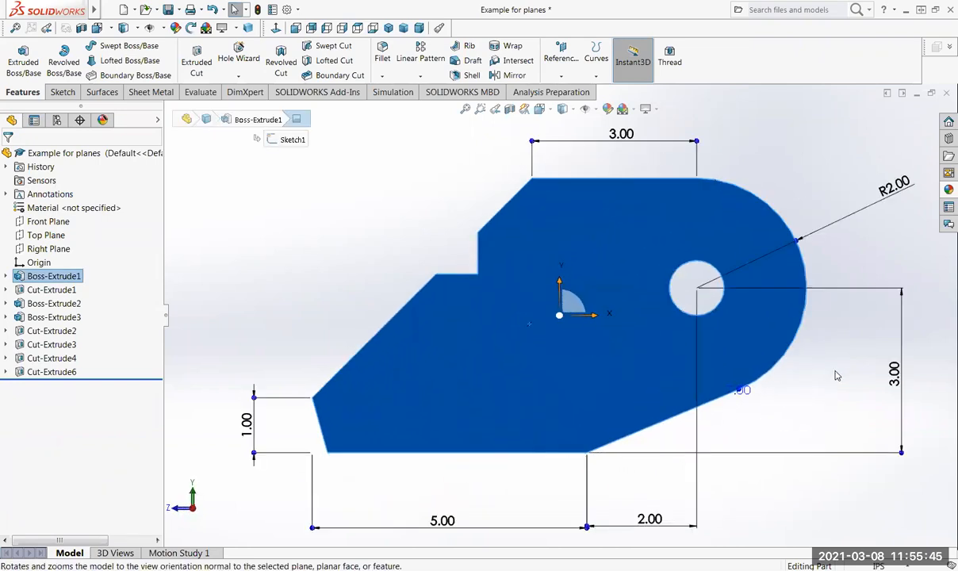
Step: Sketch a construction centerline about 2 in long, about 26° below horizontal, from the hole centre to the rounded edge on the near side plate's outer face
{"action": "middle_click_drag", "start_coordinate": [771, 398], "coordinate": [593, 274]}
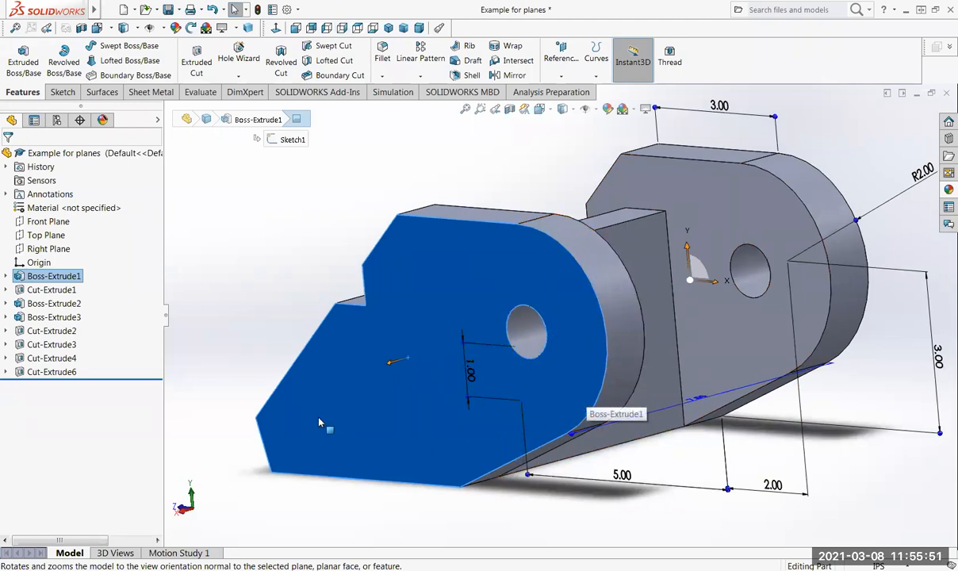
{"action": "left_click", "coordinate": [379, 392]}
{"action": "left_click", "coordinate": [474, 359]}
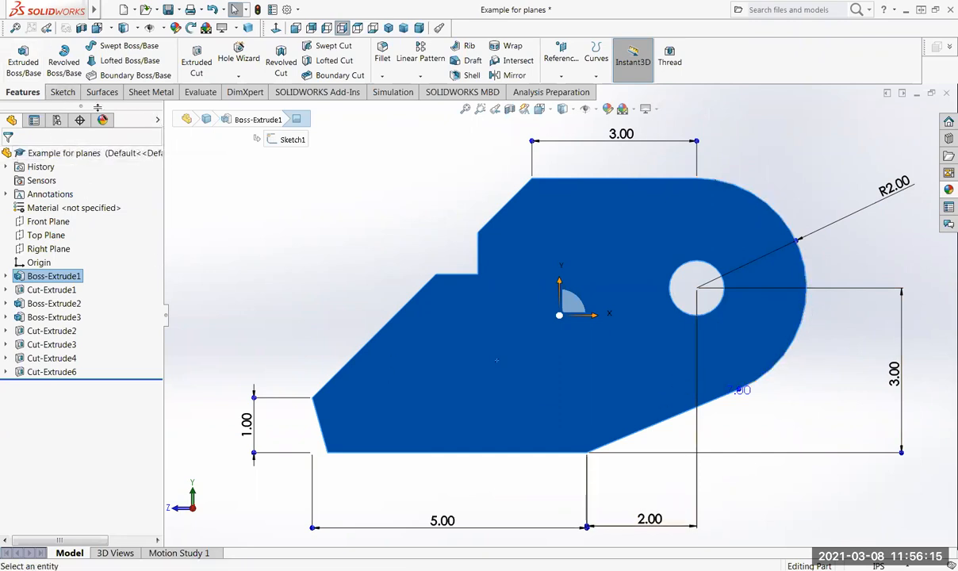
{"action": "left_click", "coordinate": [62, 92]}
{"action": "left_click", "coordinate": [116, 46]}
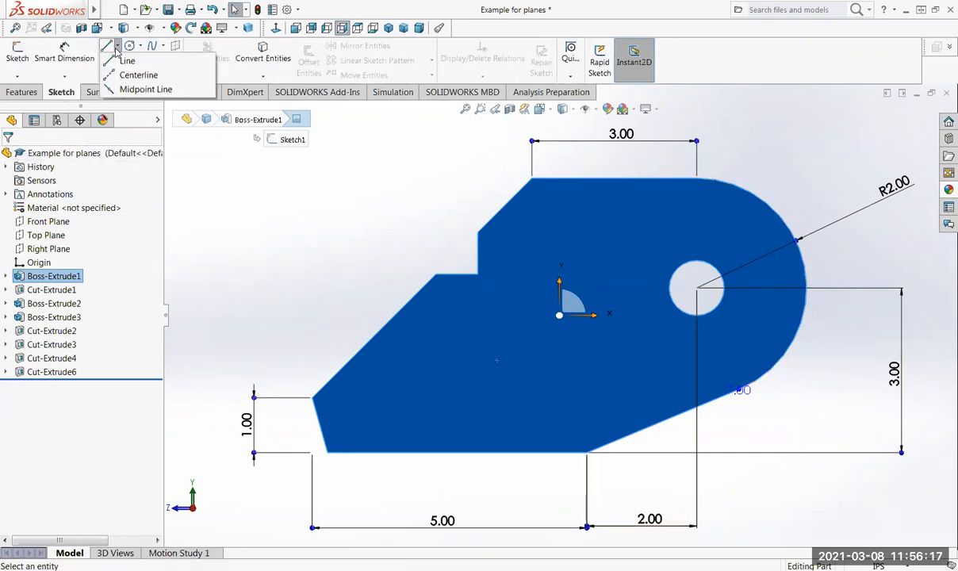
{"action": "left_click", "coordinate": [132, 79]}
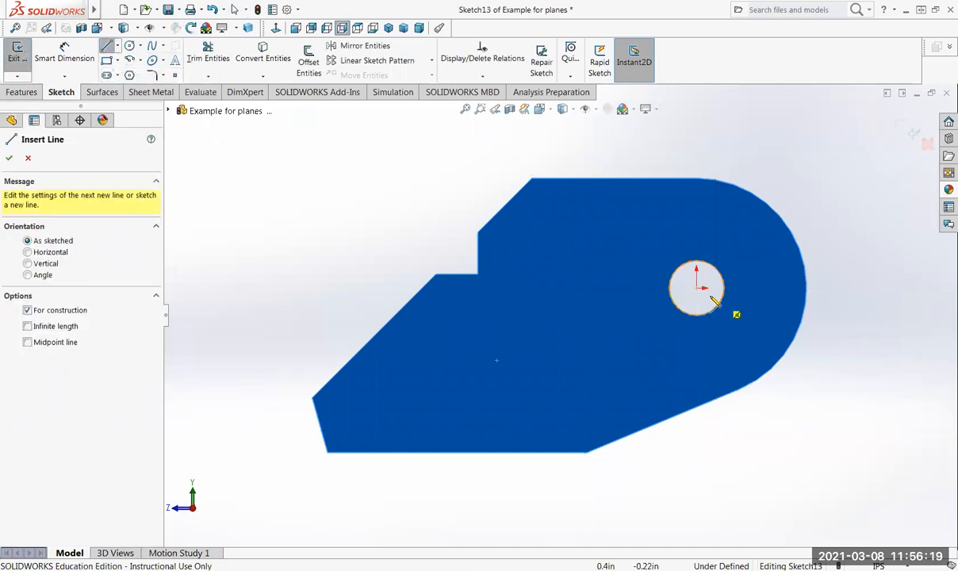
{"action": "left_click", "coordinate": [697, 288]}
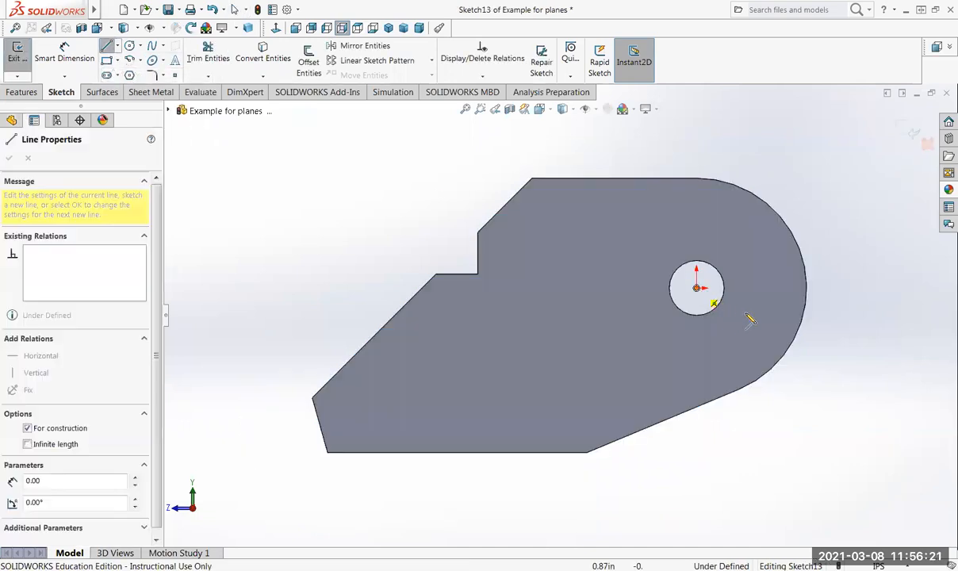
{"action": "left_click", "coordinate": [795, 336]}
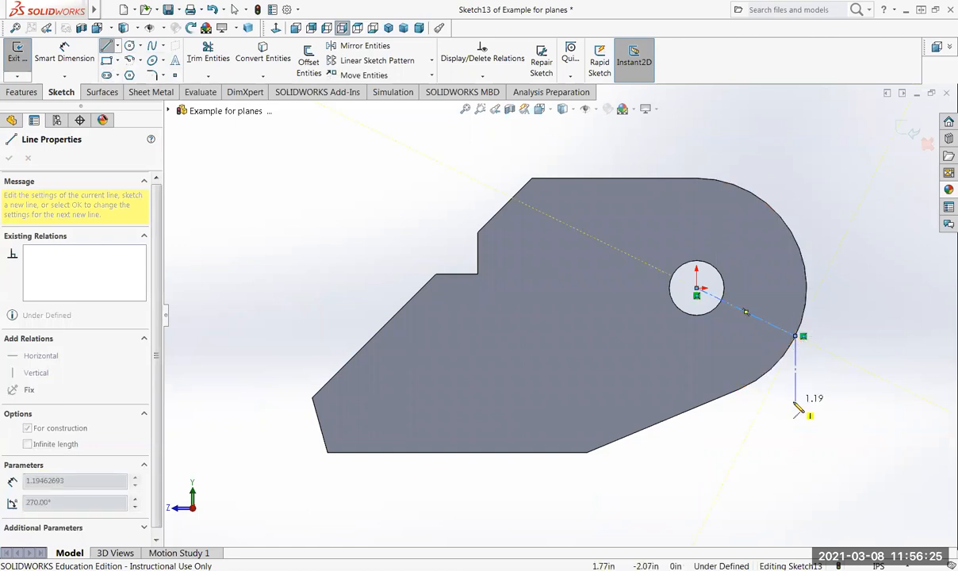
{"action": "key", "text": "Escape"}
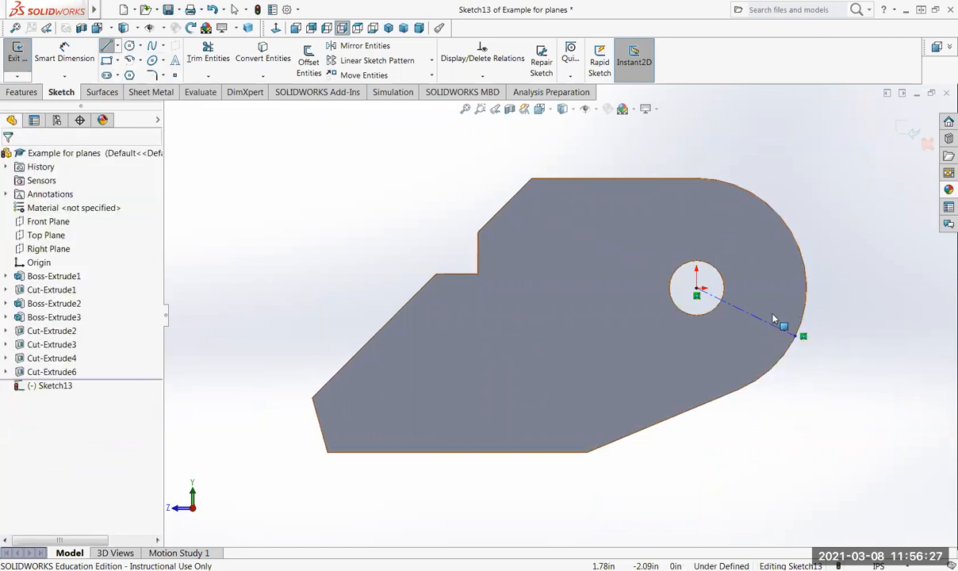
{"action": "key", "text": "Escape"}
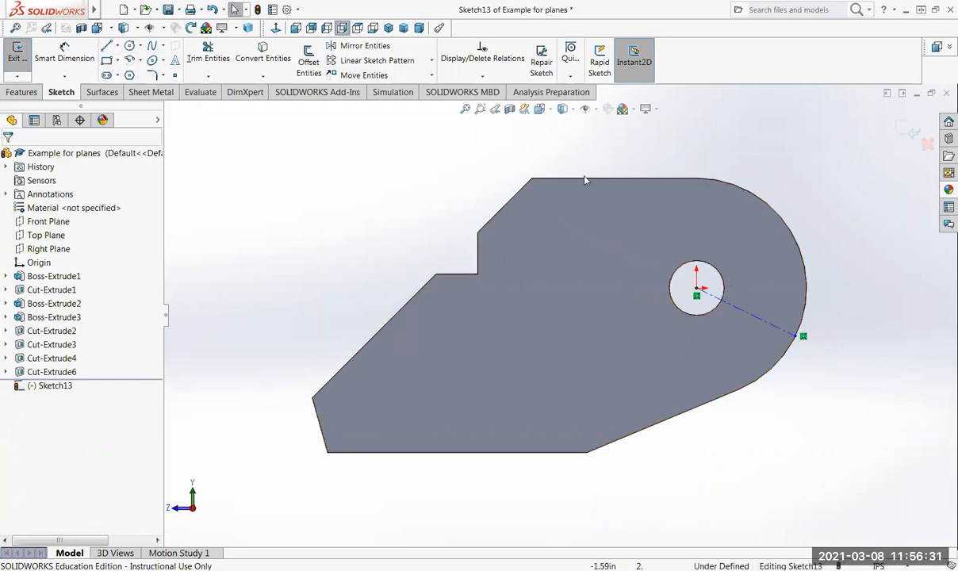
Step: Add a horizontal centerline from the hole centre to the rounded edge of the near side plate
{"action": "left_click", "coordinate": [117, 46]}
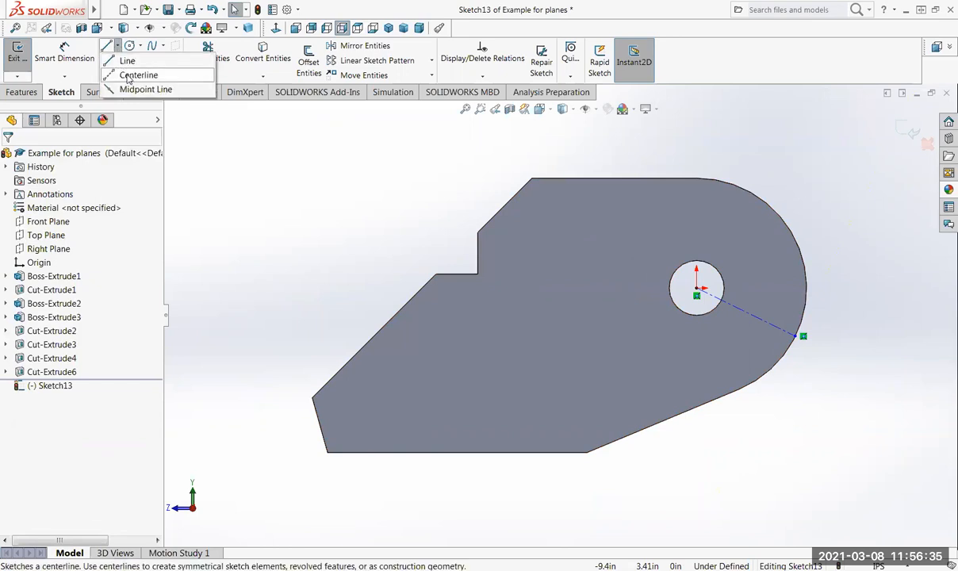
{"action": "left_click", "coordinate": [169, 79]}
{"action": "left_click", "coordinate": [696, 287]}
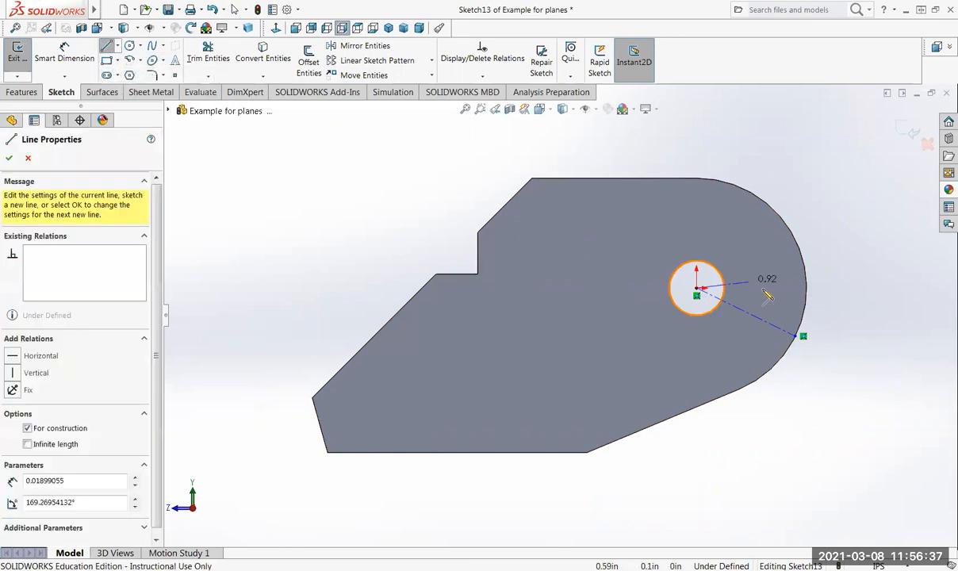
{"action": "left_click", "coordinate": [810, 289]}
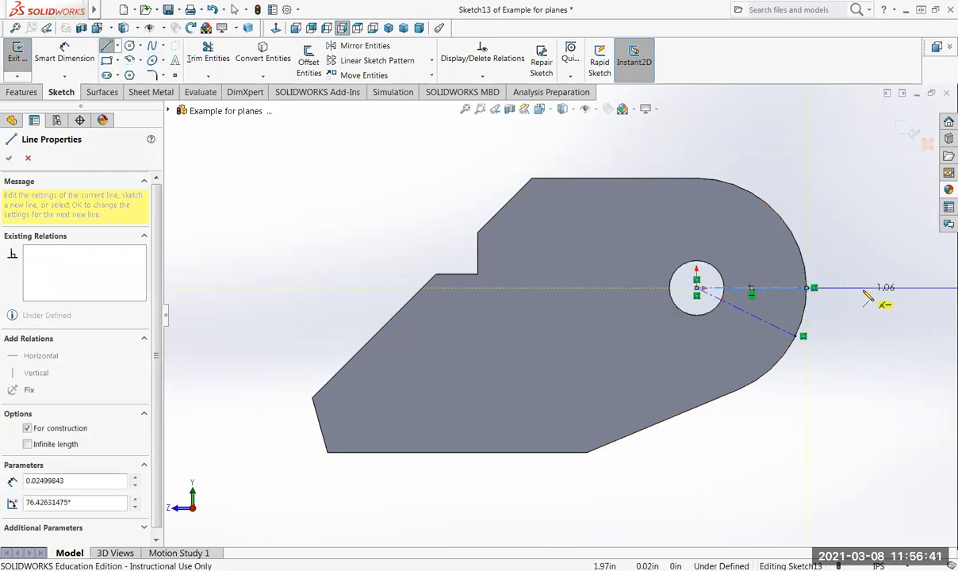
{"action": "key", "text": "Escape"}
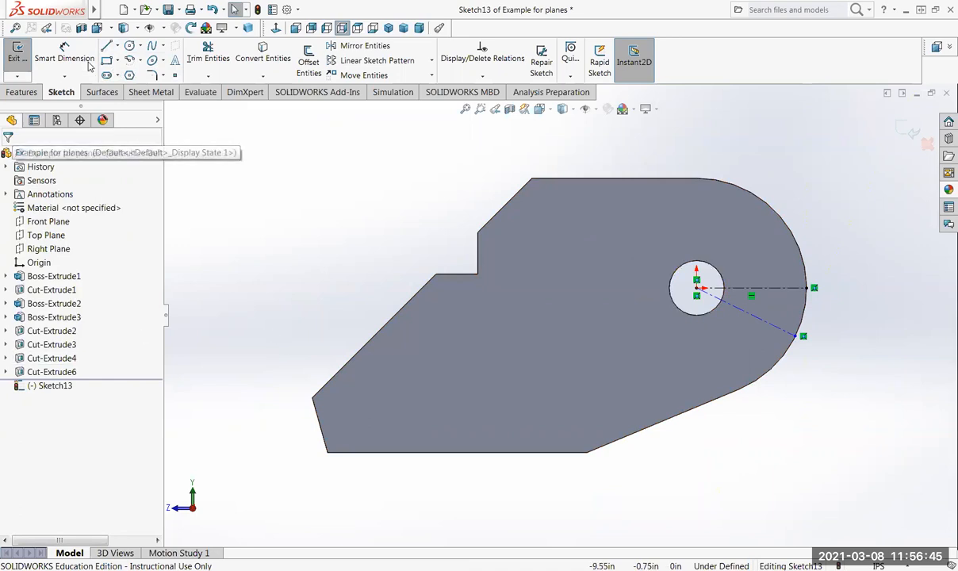
Step: Dimension the angle between the two centerlines at 20° and exit the sketch
{"action": "left_click", "coordinate": [63, 62]}
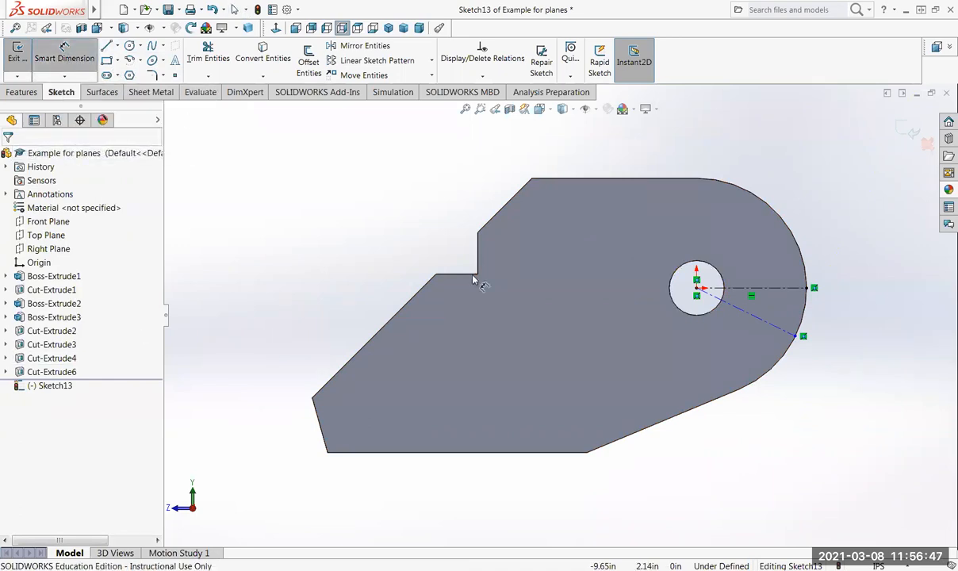
{"action": "left_click", "coordinate": [779, 290]}
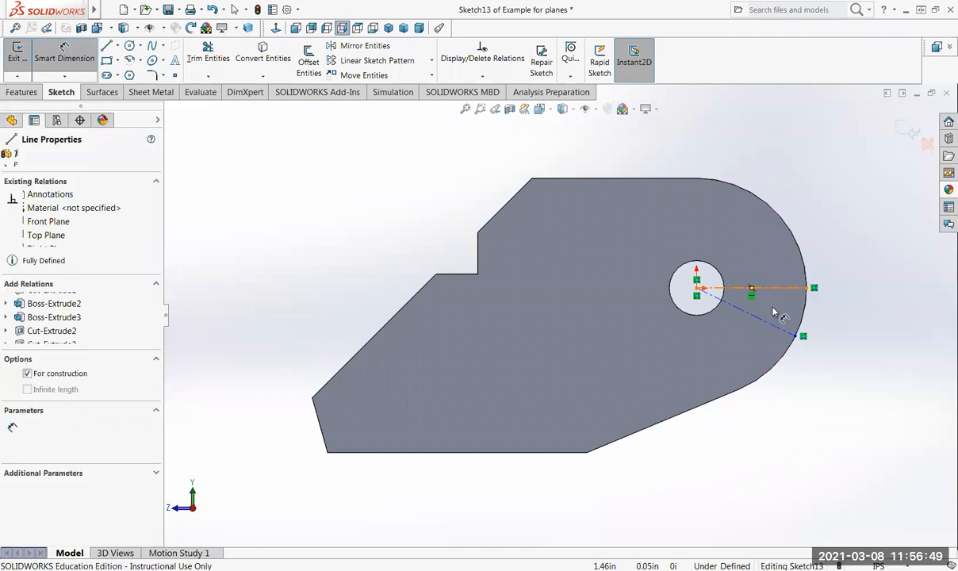
{"action": "left_click", "coordinate": [774, 325]}
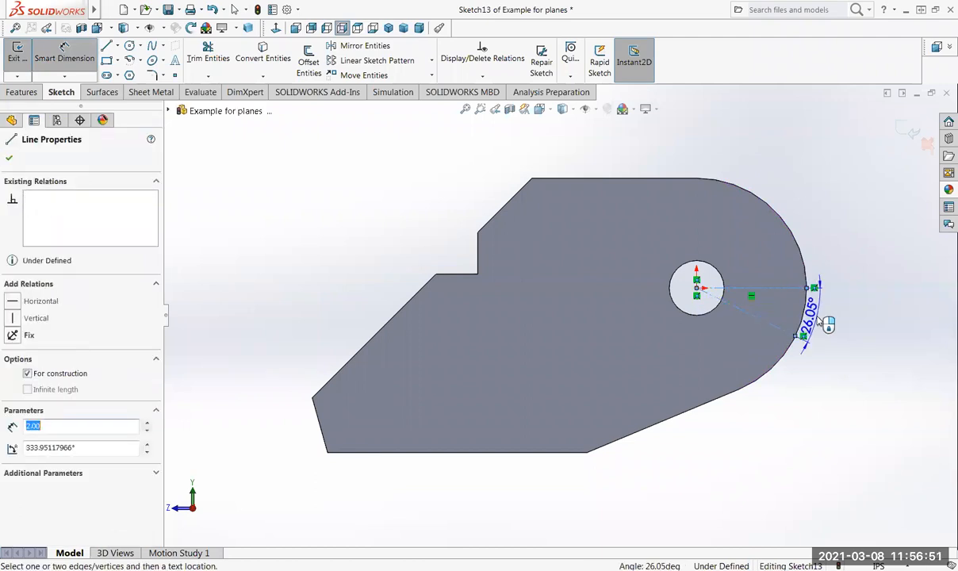
{"action": "left_click", "coordinate": [868, 333]}
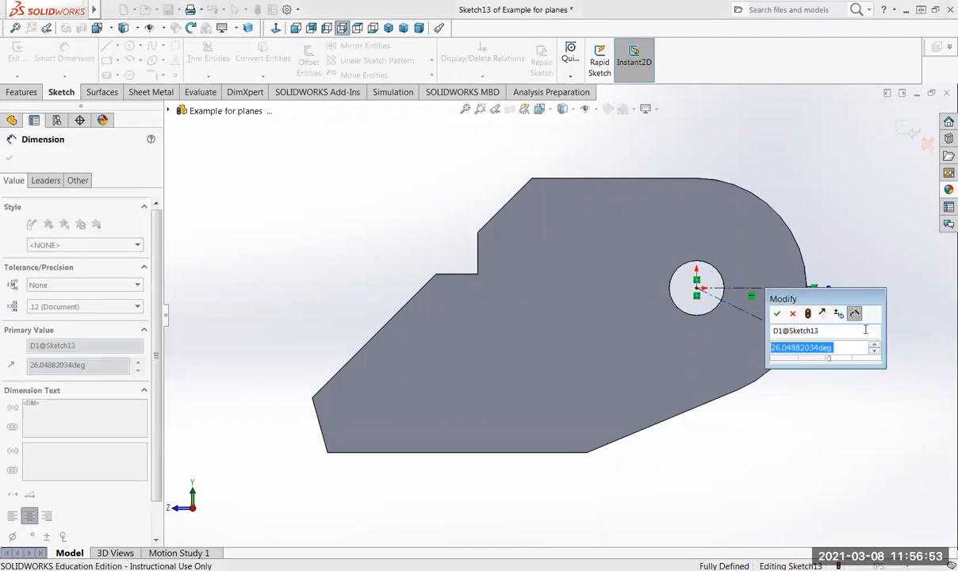
{"action": "type", "text": "20"}
{"action": "key", "text": "Return"}
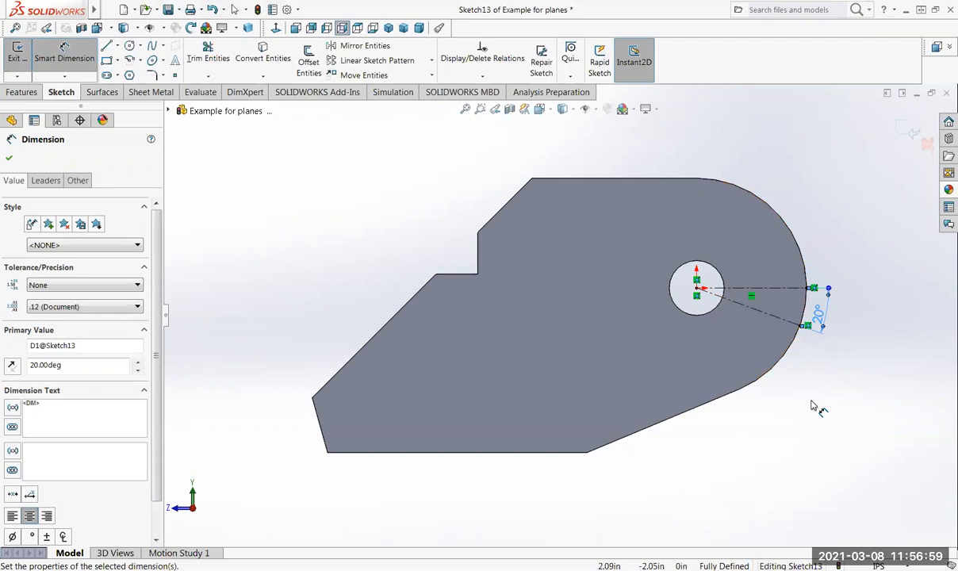
{"action": "middle_click_drag", "start_coordinate": [814, 407], "coordinate": [718, 388]}
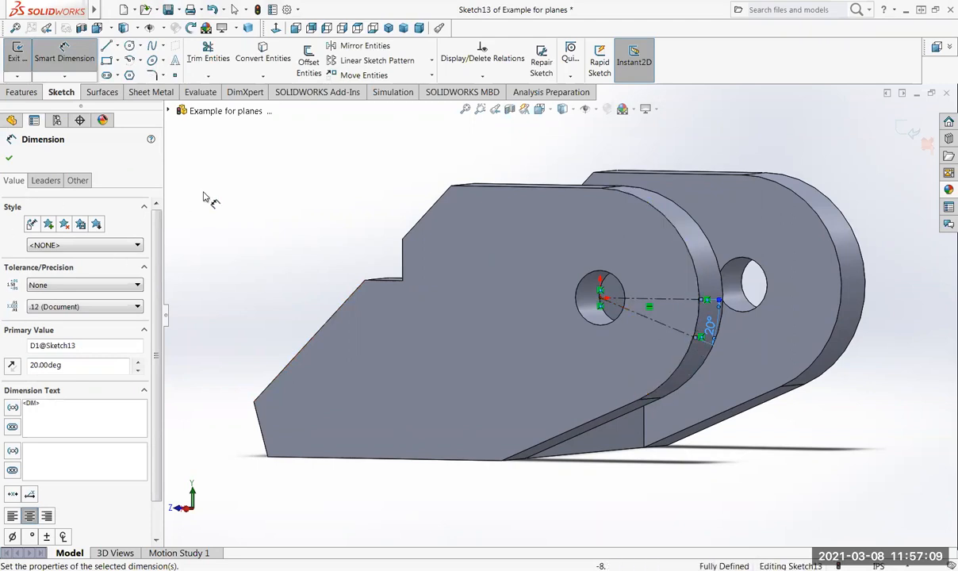
{"action": "left_click", "coordinate": [16, 64]}
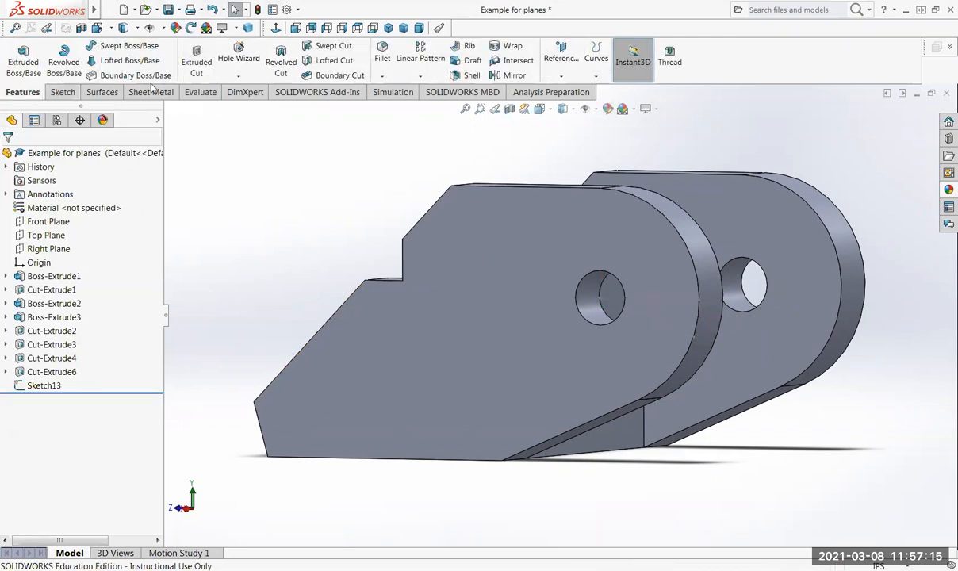
Step: Create a reference plane tangent to the near side plate's rounded face and coincident with the angled centerline's outer endpoint
{"action": "left_click", "coordinate": [562, 78]}
{"action": "left_click", "coordinate": [569, 91]}
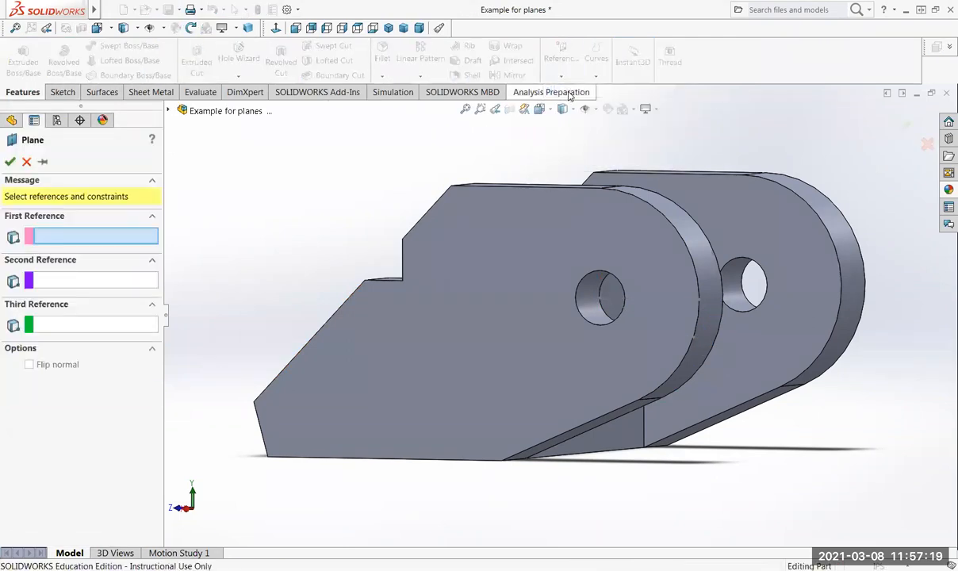
{"action": "left_click", "coordinate": [704, 257]}
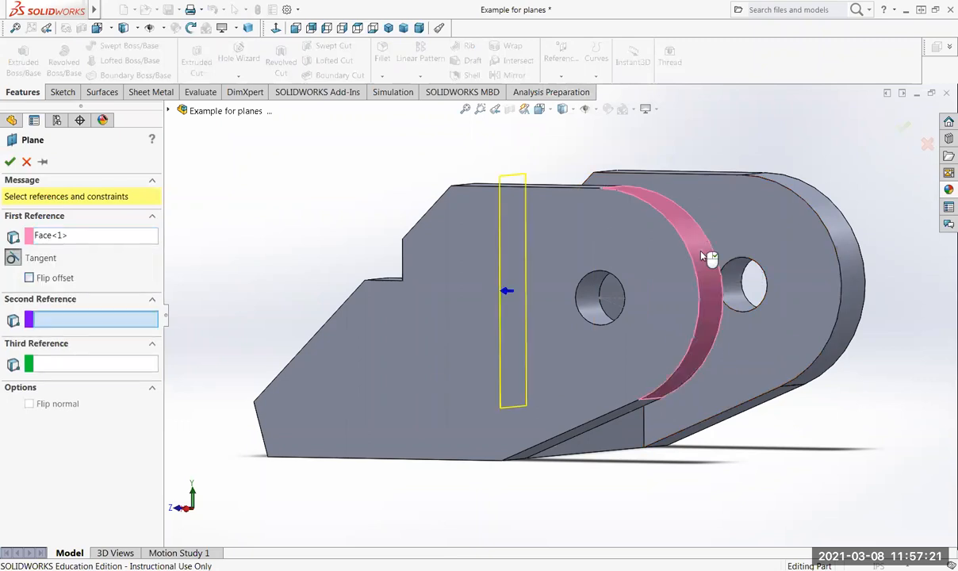
{"action": "left_click", "coordinate": [694, 339]}
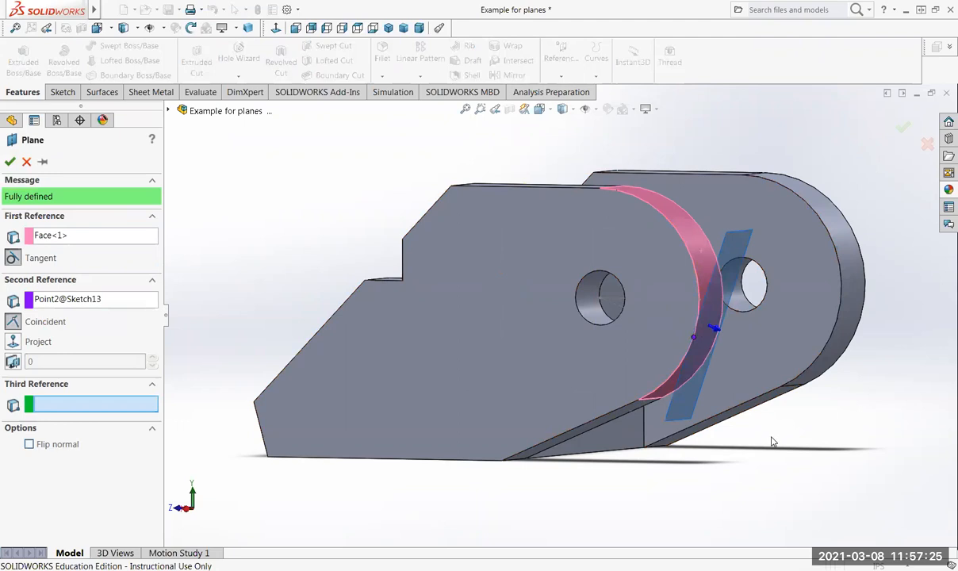
{"action": "middle_click_drag", "start_coordinate": [775, 441], "coordinate": [564, 314]}
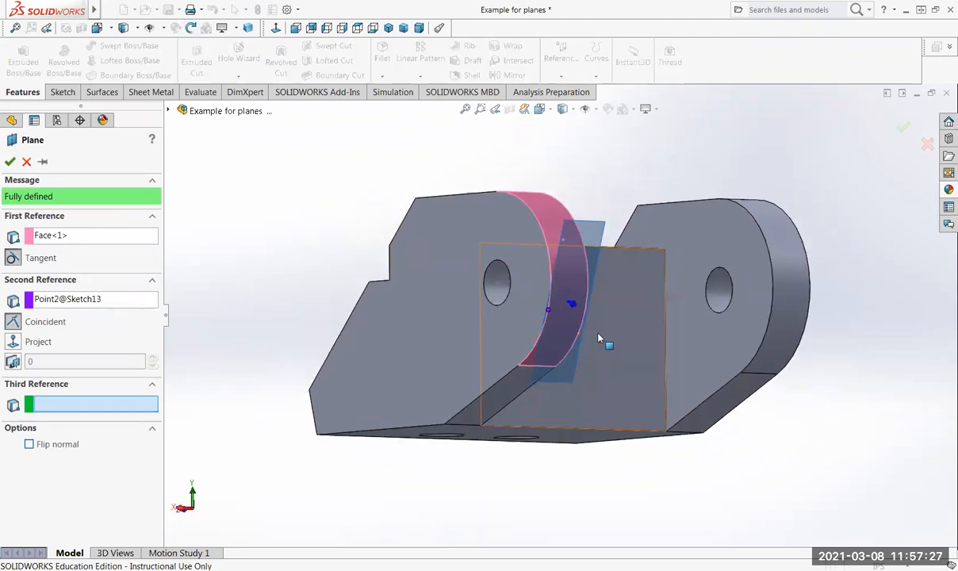
{"action": "scroll", "coordinate": [562, 317], "scroll_direction": "down", "scroll_amount": 3}
{"action": "scroll", "coordinate": [562, 317], "scroll_direction": "up", "scroll_amount": 3}
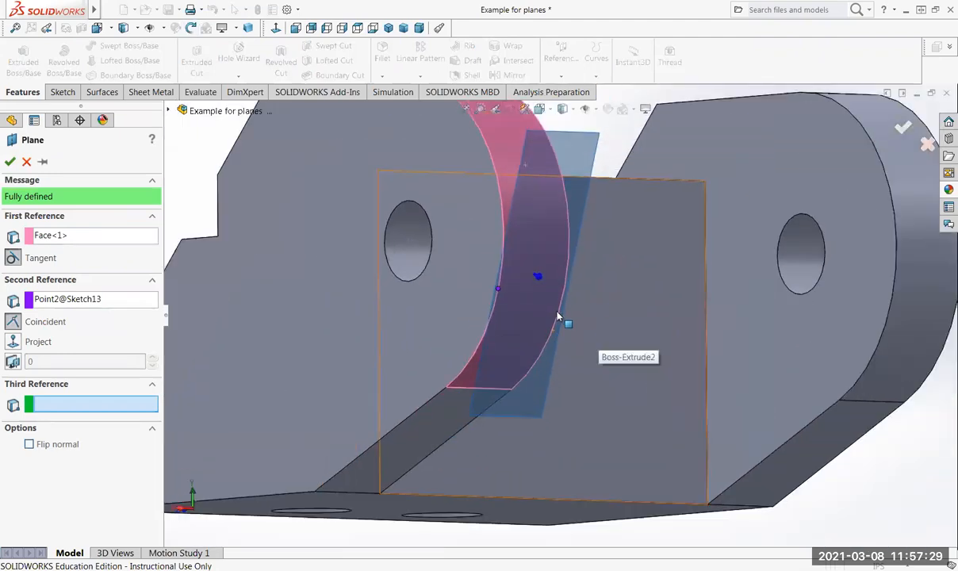
{"action": "left_click", "coordinate": [275, 28]}
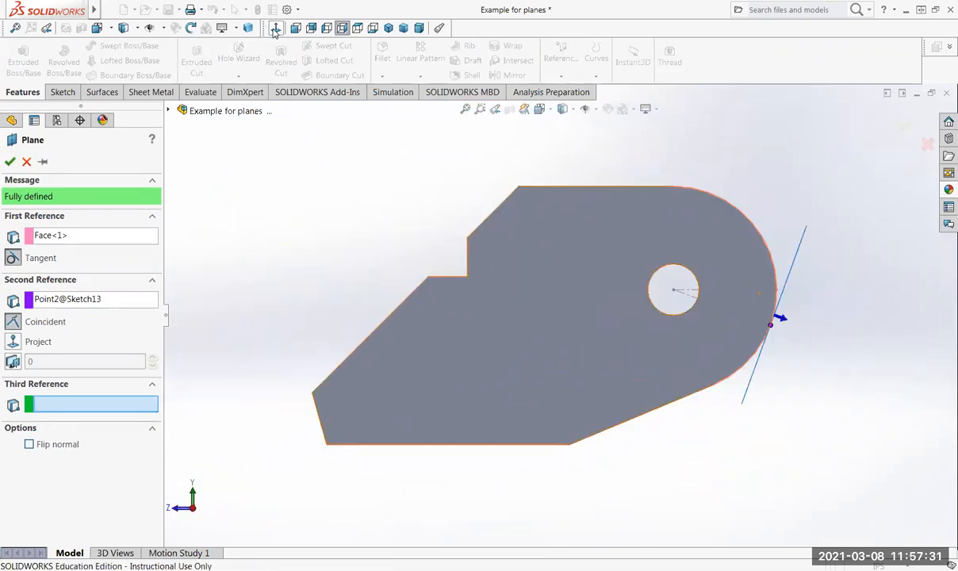
{"action": "middle_click_drag", "start_coordinate": [803, 342], "coordinate": [774, 332]}
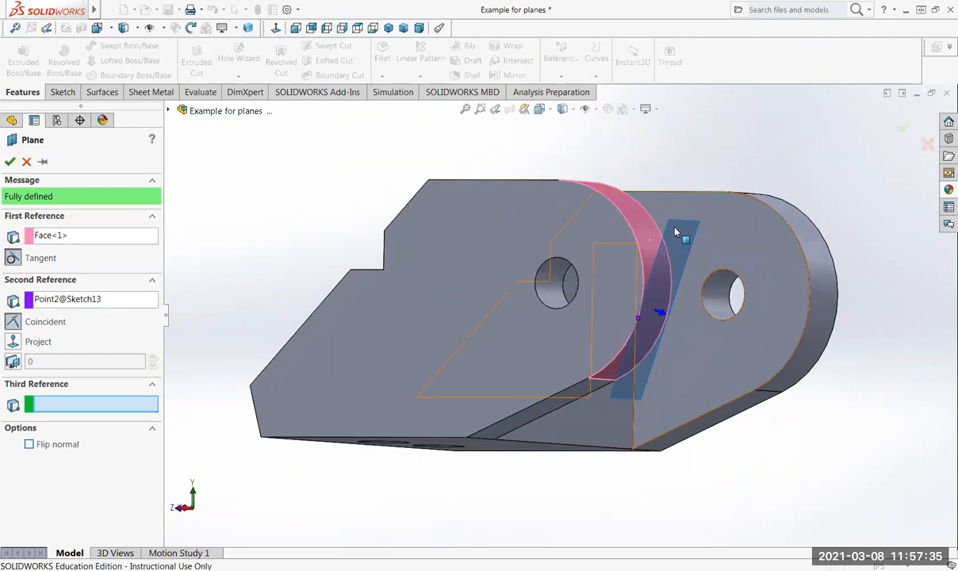
{"action": "right_click", "coordinate": [679, 226]}
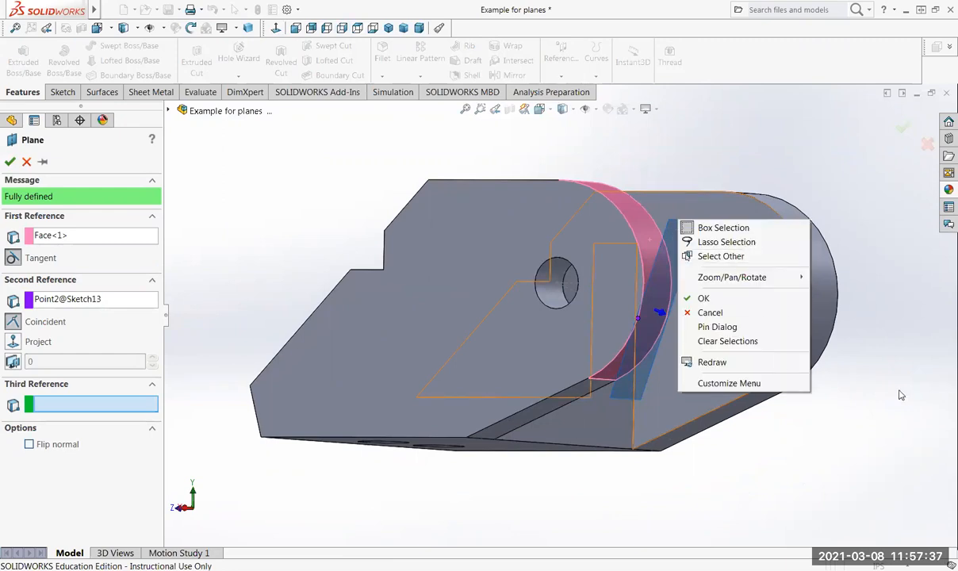
{"action": "left_click", "coordinate": [866, 397]}
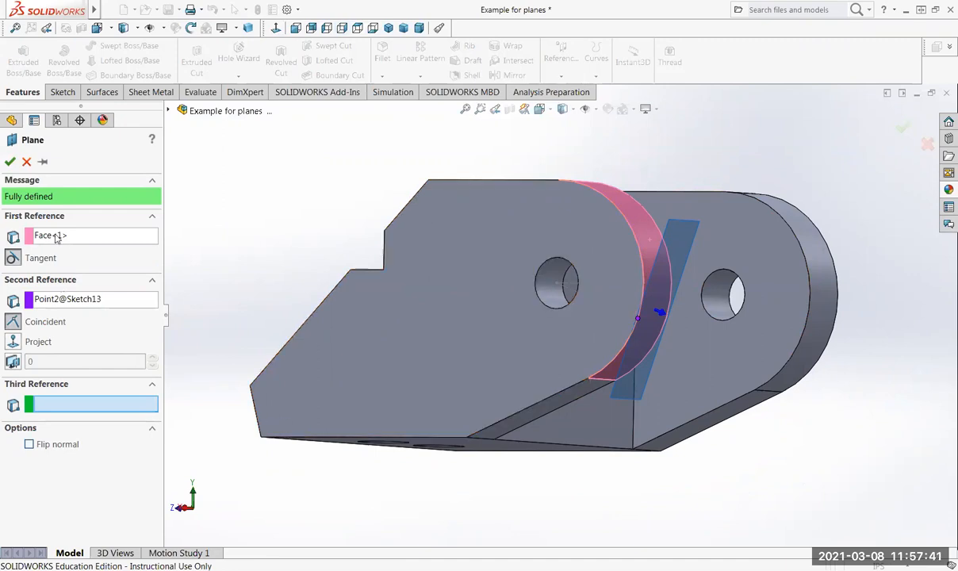
{"action": "left_click", "coordinate": [9, 161]}
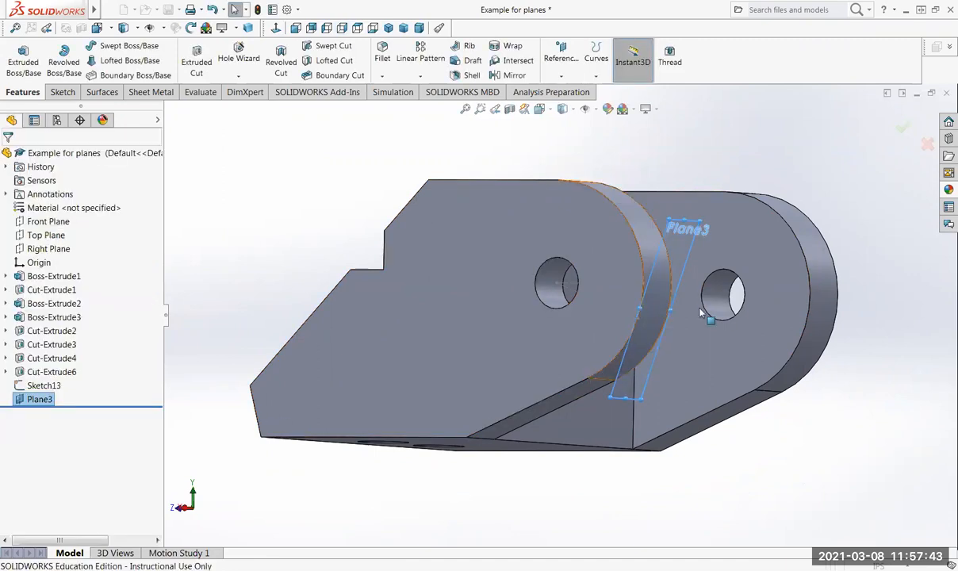
Step: On the tangent reference plane, sketch a horizontal construction centerline from the angled centerline's outer endpoint across the plate's thickness to its inner edge
{"action": "right_click", "coordinate": [29, 402]}
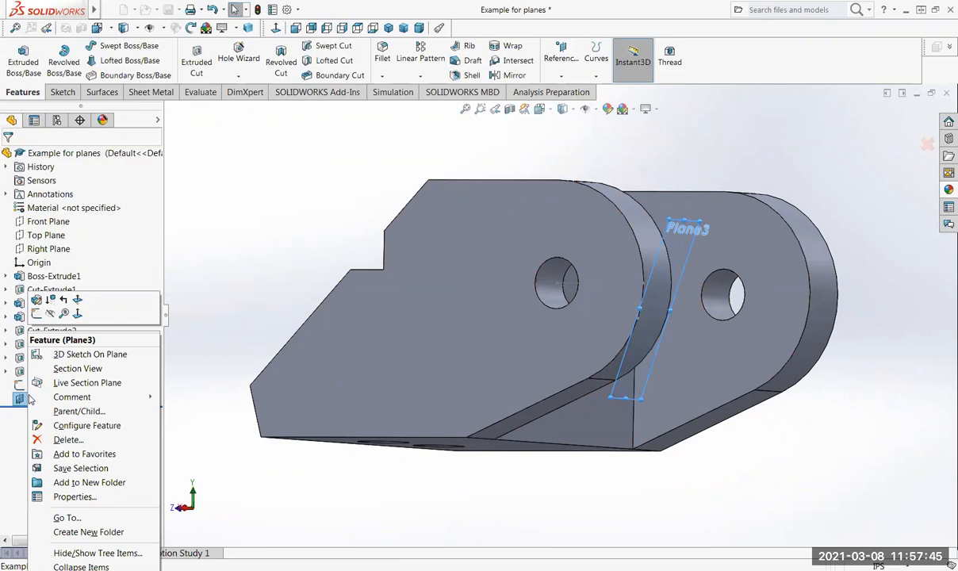
{"action": "left_click", "coordinate": [19, 404]}
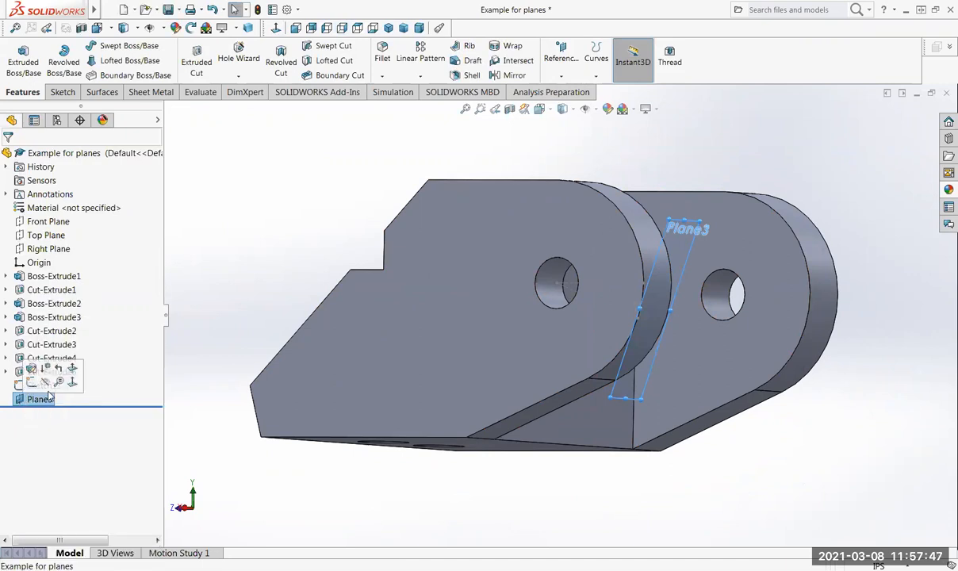
{"action": "left_click", "coordinate": [70, 382]}
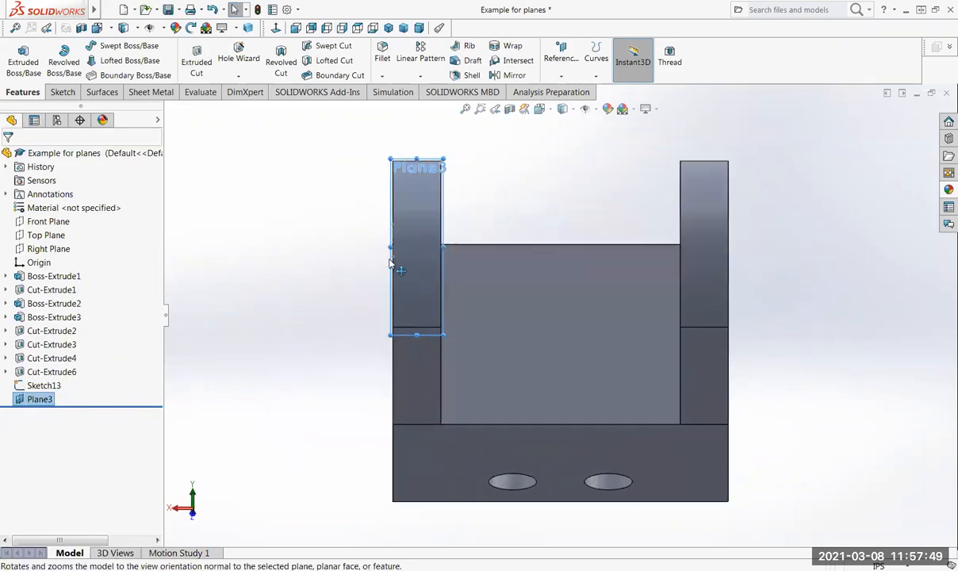
{"action": "scroll", "coordinate": [392, 266], "scroll_direction": "down", "scroll_amount": 10}
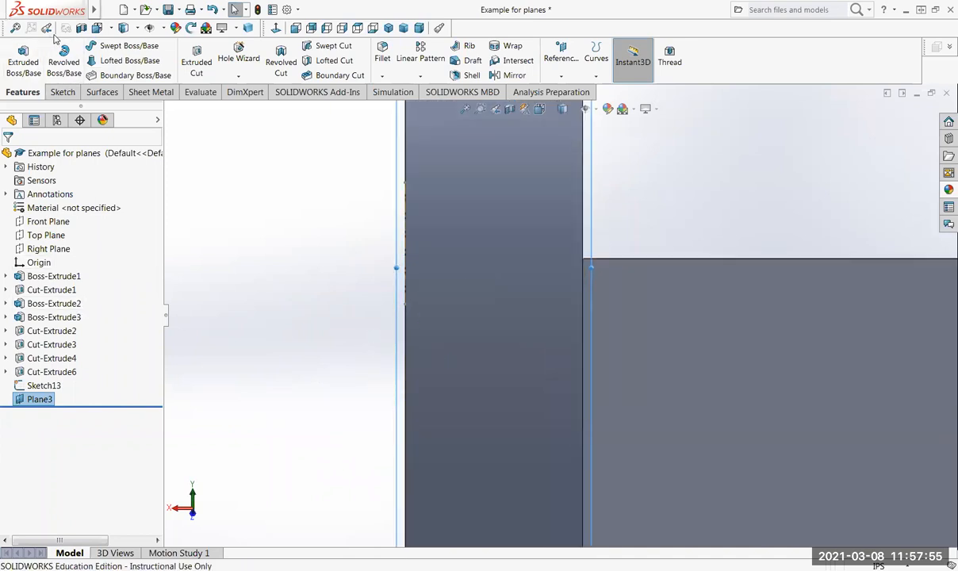
{"action": "left_click", "coordinate": [62, 92]}
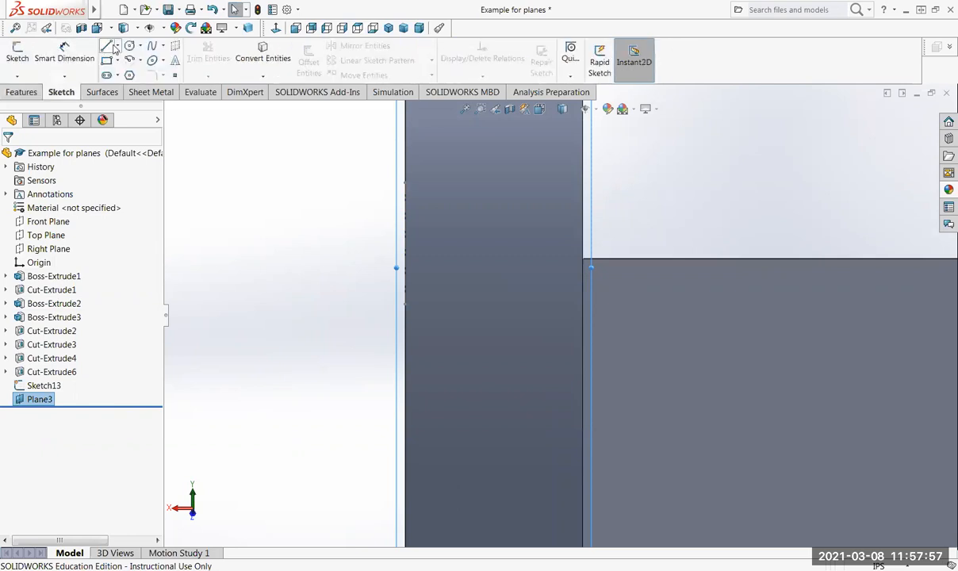
{"action": "left_click", "coordinate": [118, 47]}
{"action": "left_click", "coordinate": [135, 74]}
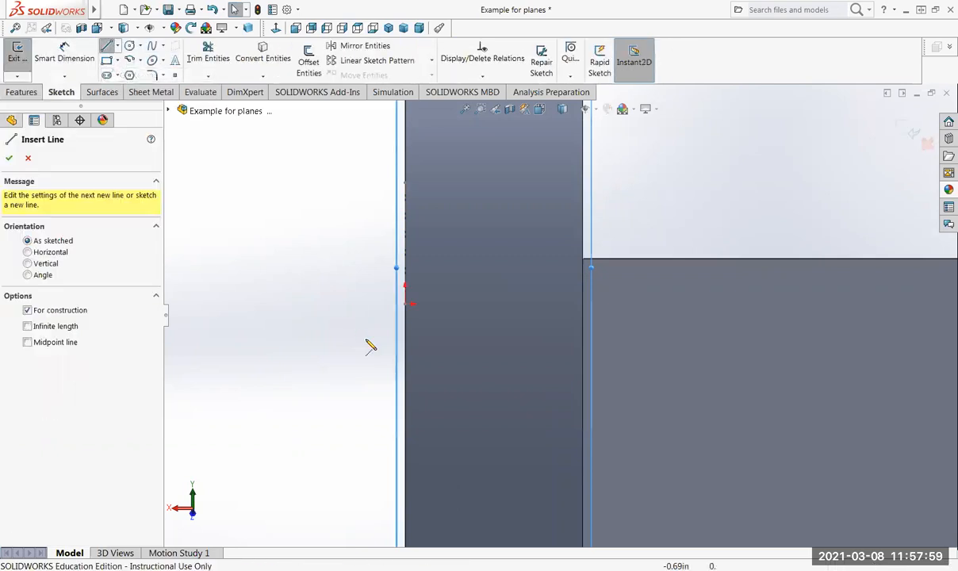
{"action": "left_click", "coordinate": [407, 310]}
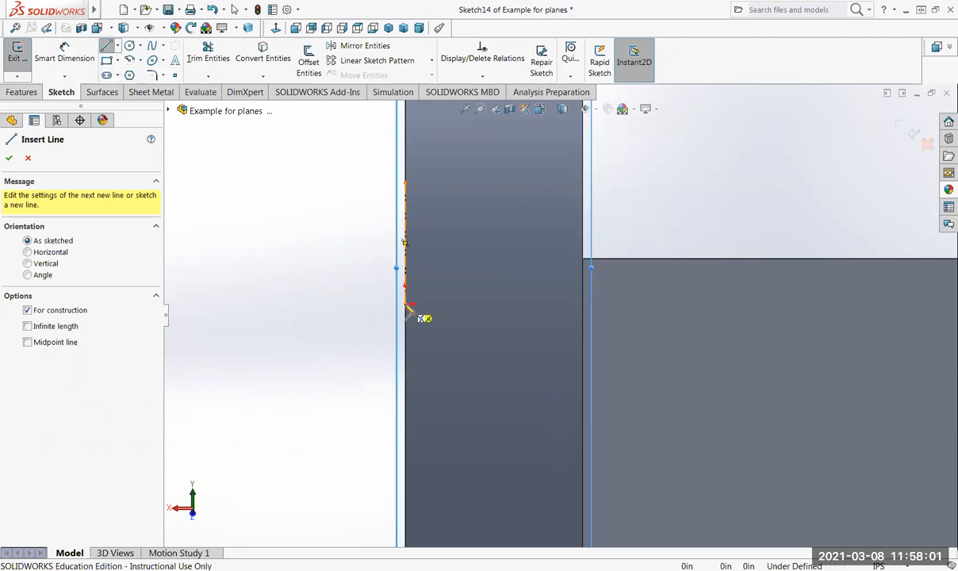
{"action": "left_click", "coordinate": [406, 304]}
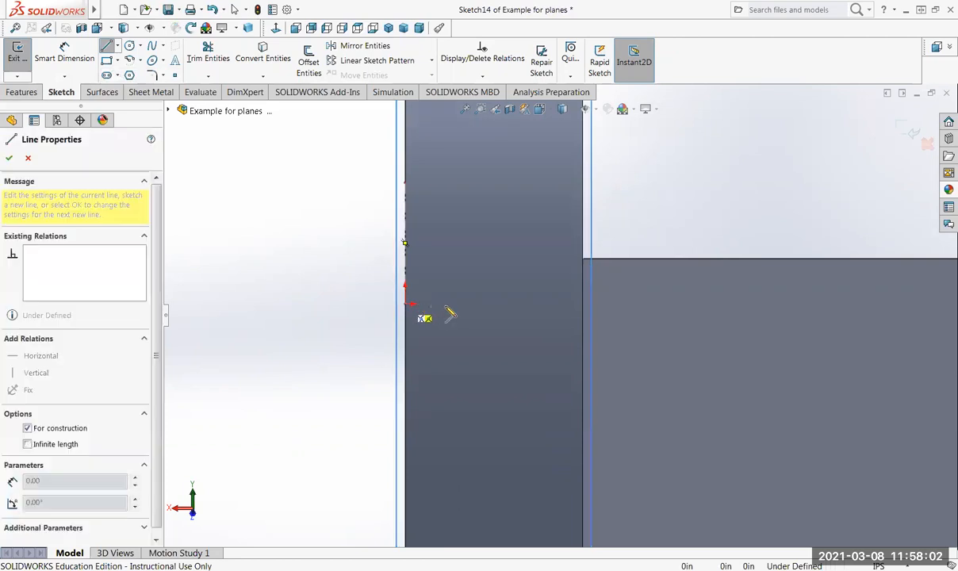
{"action": "left_click", "coordinate": [583, 305]}
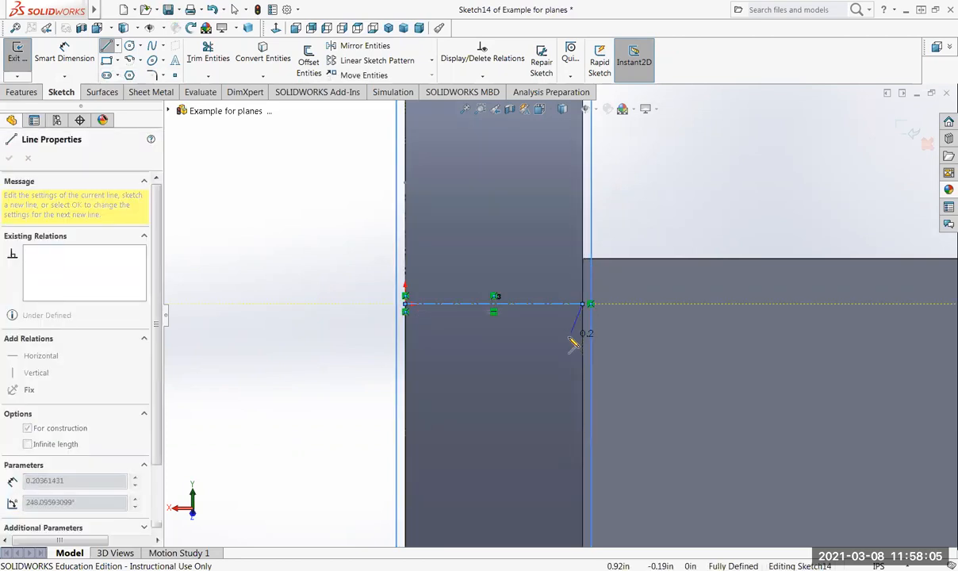
{"action": "key", "text": "Escape"}
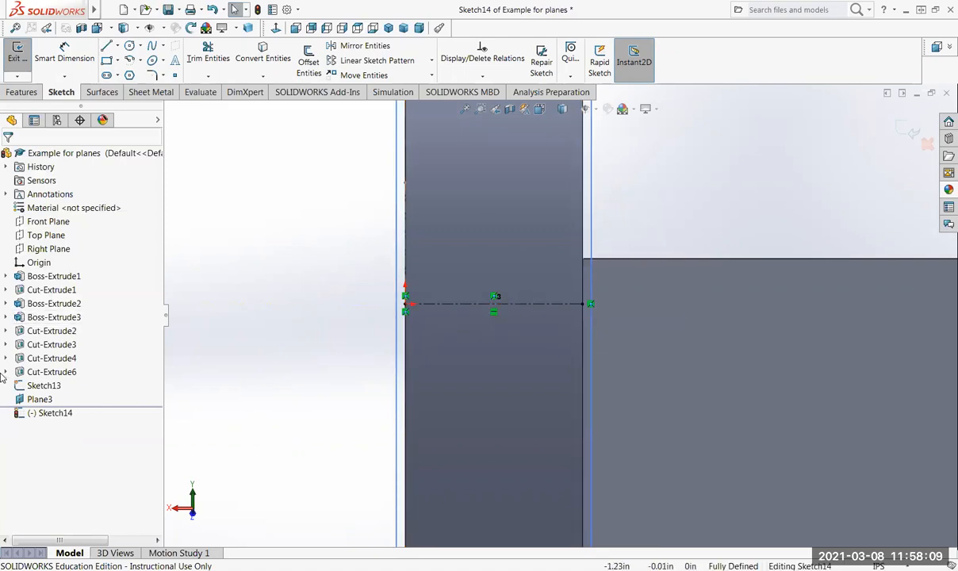
{"action": "left_click", "coordinate": [23, 92]}
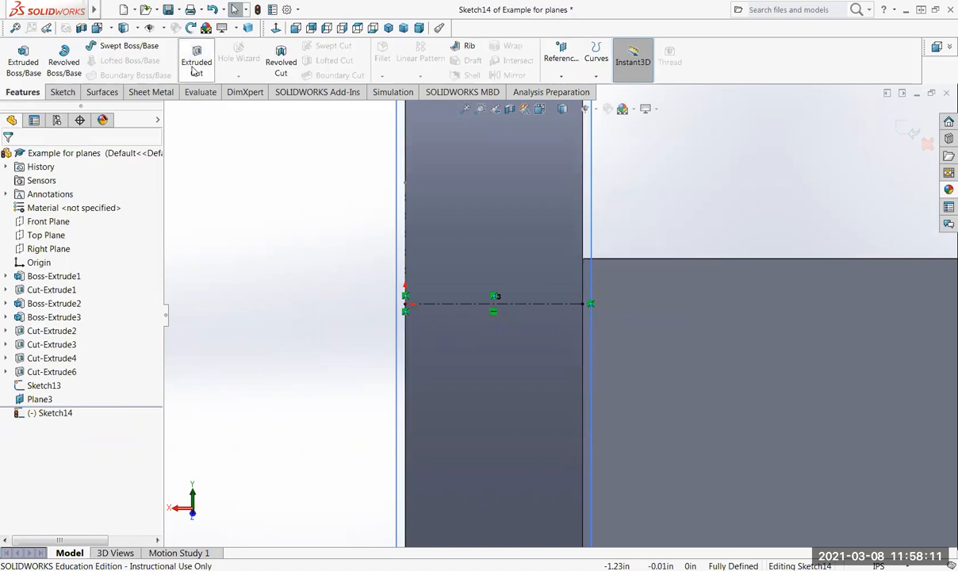
{"action": "left_click", "coordinate": [196, 65]}
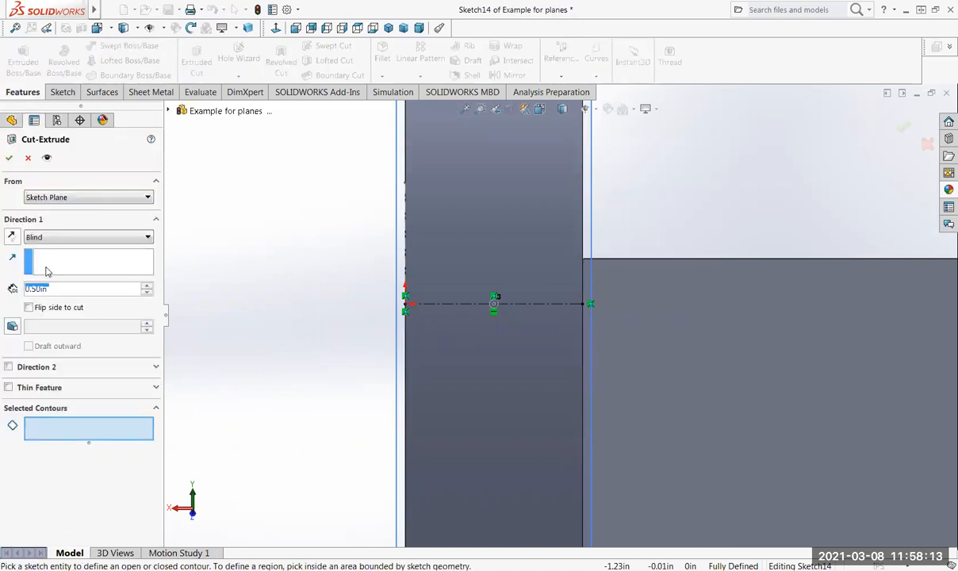
{"action": "left_click", "coordinate": [62, 92]}
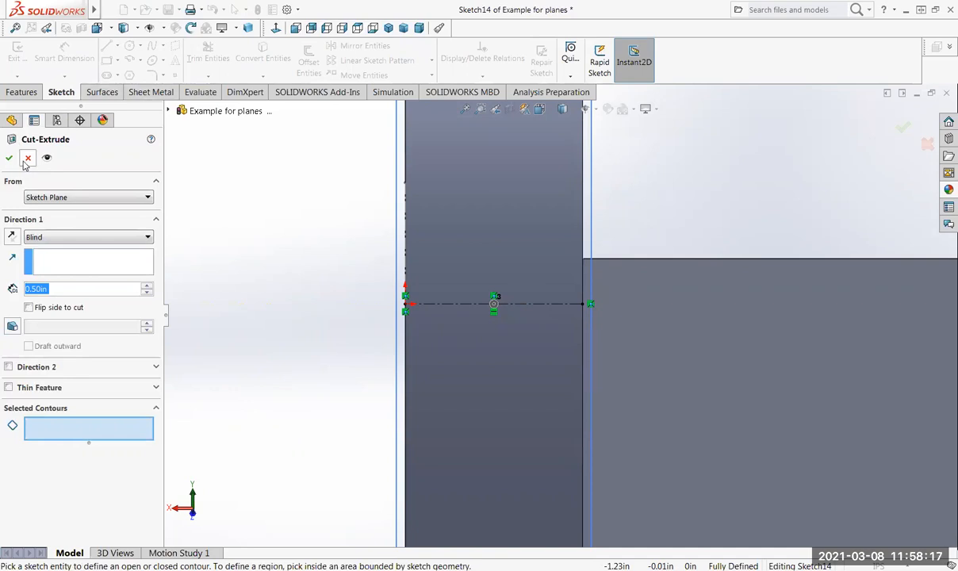
{"action": "left_click", "coordinate": [27, 160]}
Step: Sketch a circle of about 0.24 in radius centred on the midpoint of the horizontal construction centerline
{"action": "left_click", "coordinate": [129, 46]}
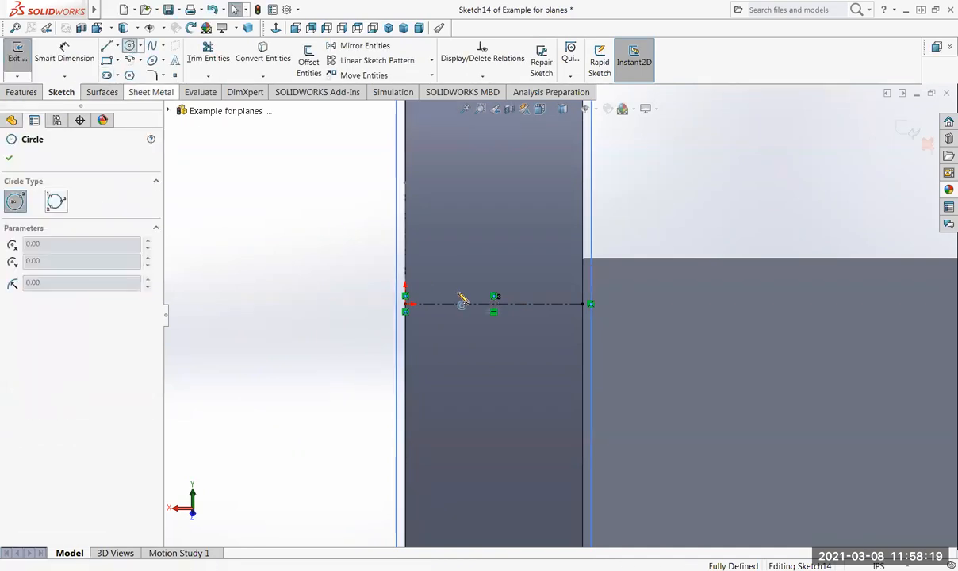
{"action": "left_click_drag", "start_coordinate": [493, 304], "coordinate": [513, 347]}
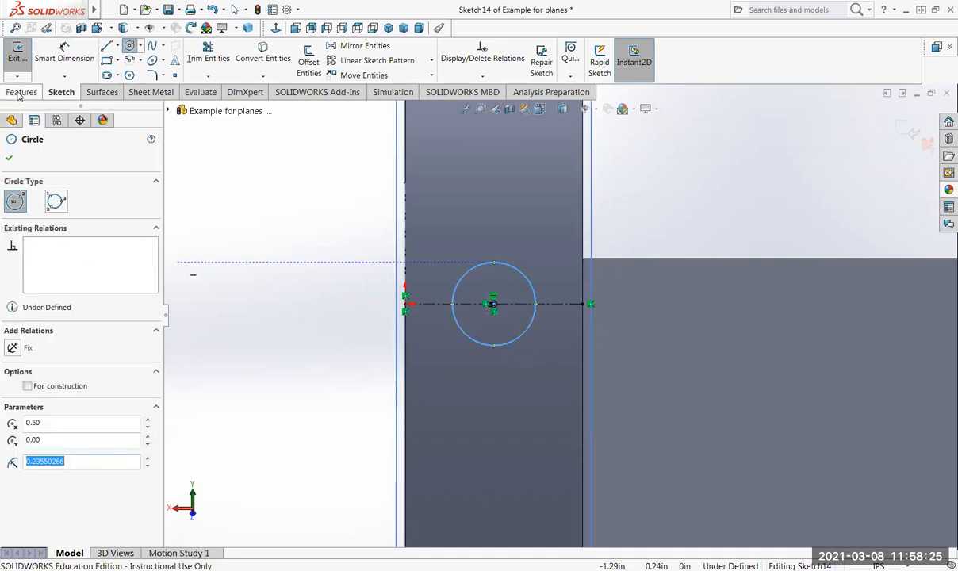
{"action": "left_click", "coordinate": [8, 158]}
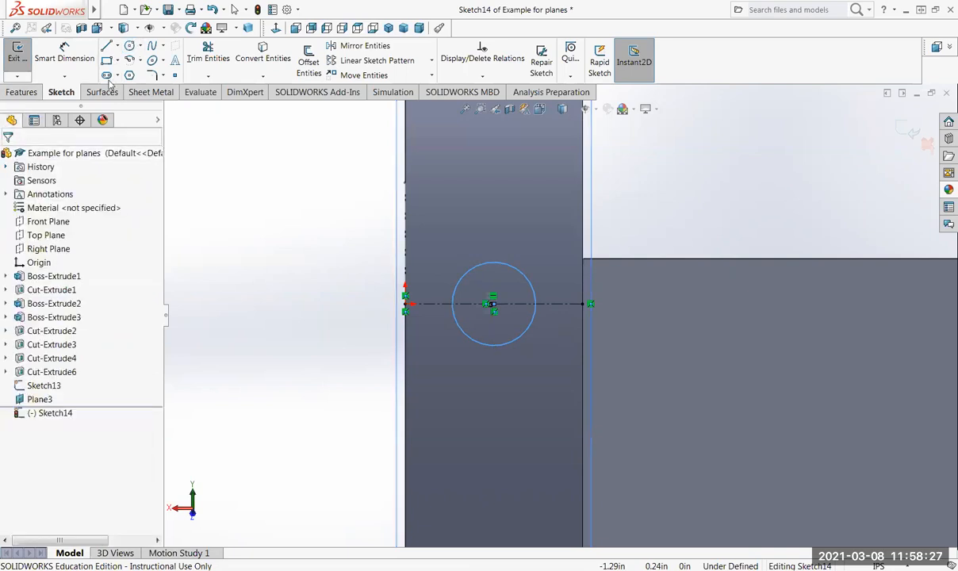
Step: Cut-extrude the circle Up To Next, from the rounded edge of the side plate into its cross hole
{"action": "left_click", "coordinate": [21, 93]}
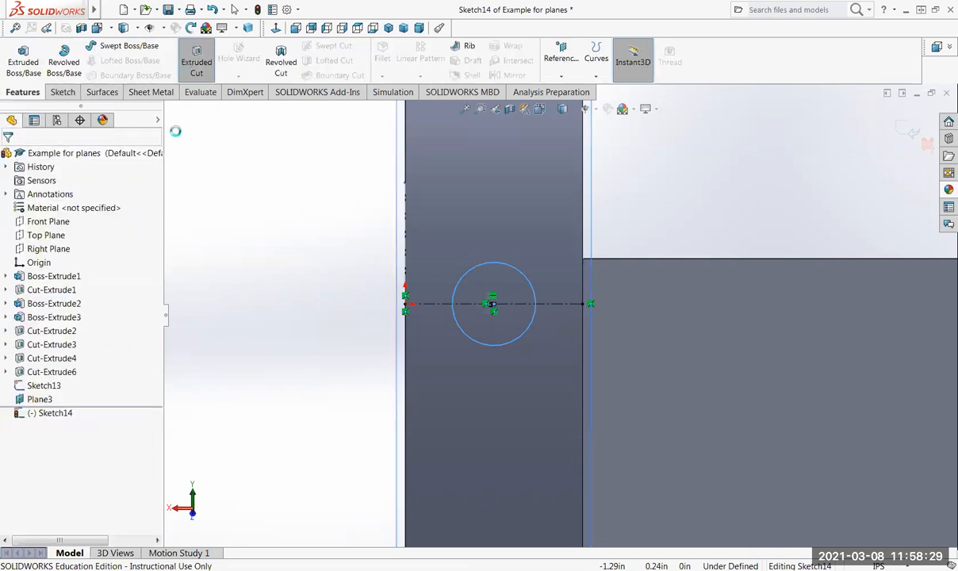
{"action": "left_click", "coordinate": [196, 62]}
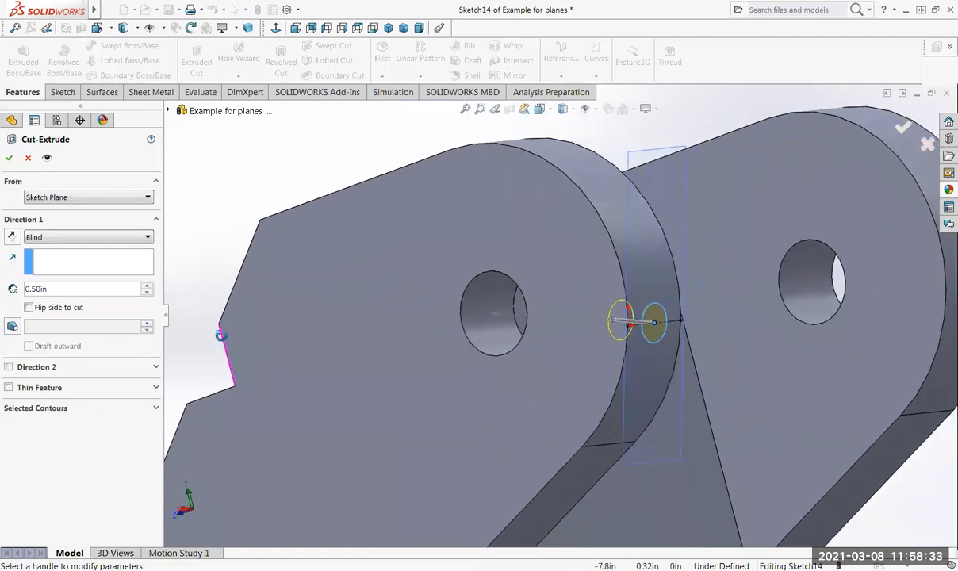
{"action": "left_click", "coordinate": [44, 238]}
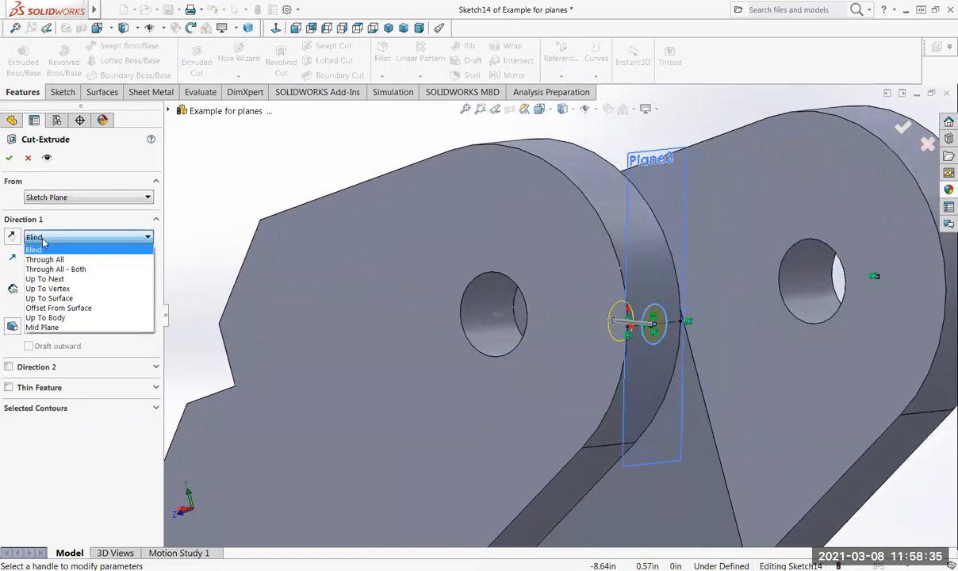
{"action": "left_click", "coordinate": [49, 279]}
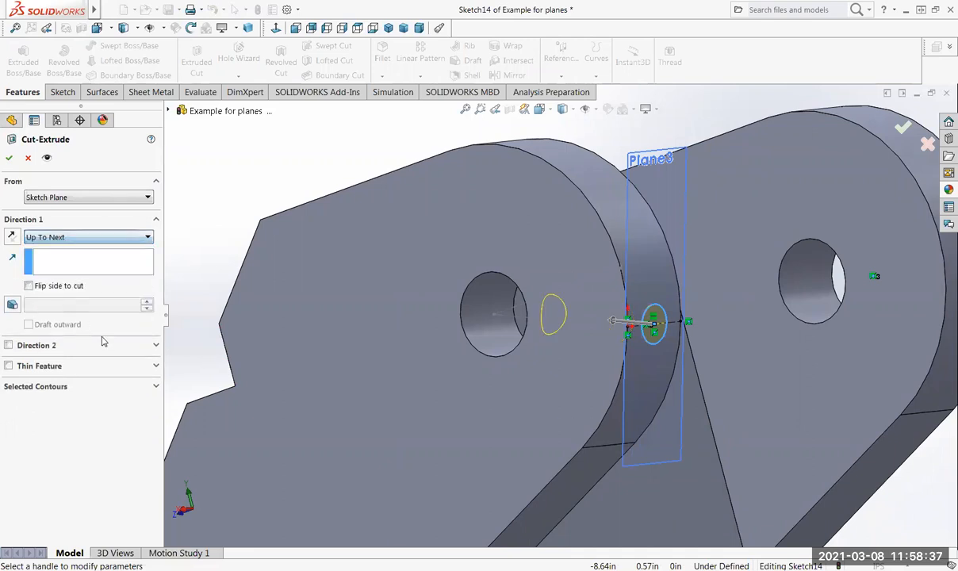
{"action": "left_click", "coordinate": [88, 267]}
{"action": "left_click", "coordinate": [10, 159]}
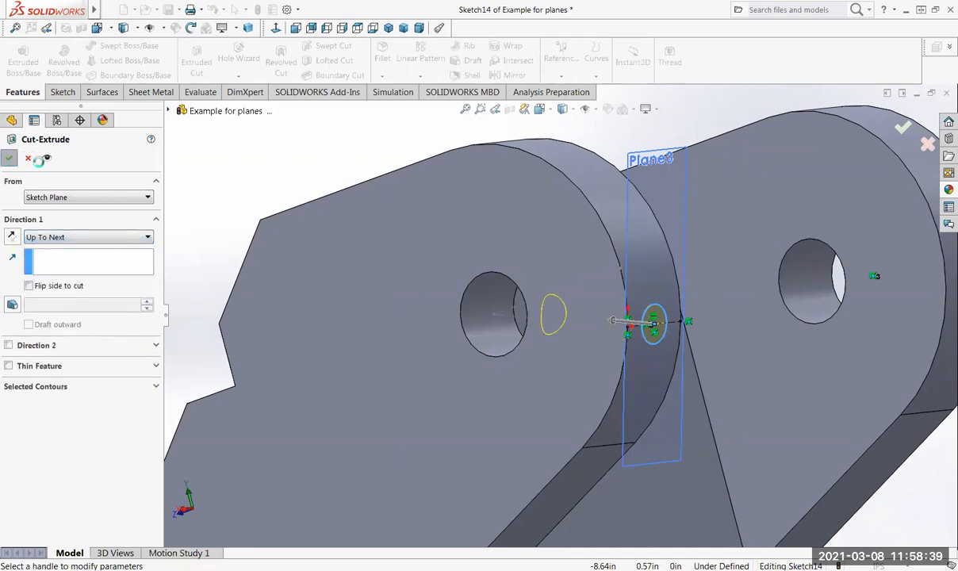
{"action": "middle_click_drag", "start_coordinate": [251, 281], "coordinate": [566, 368]}
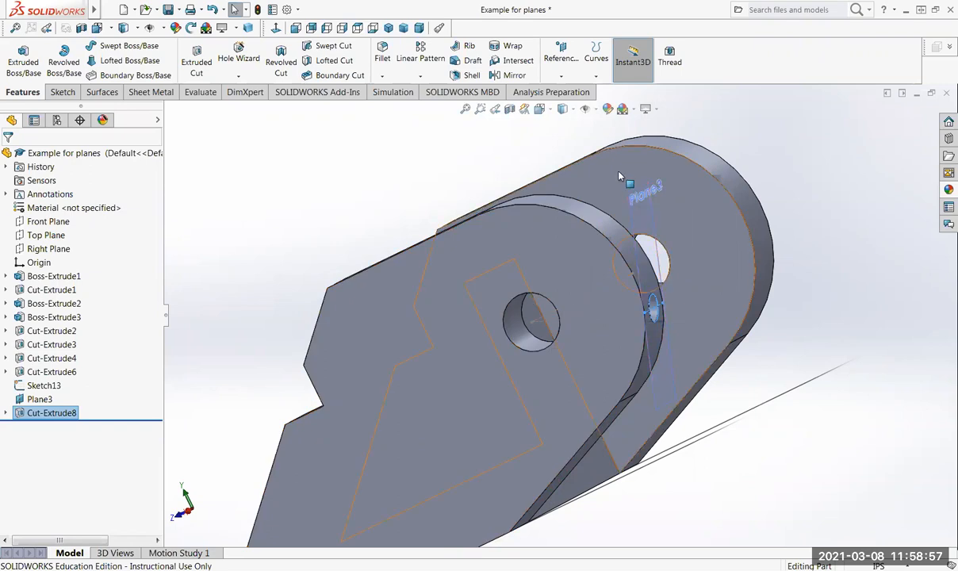
Step: Hide the tangent reference plane and the sketch with the 20° centerlines
{"action": "left_click", "coordinate": [39, 400]}
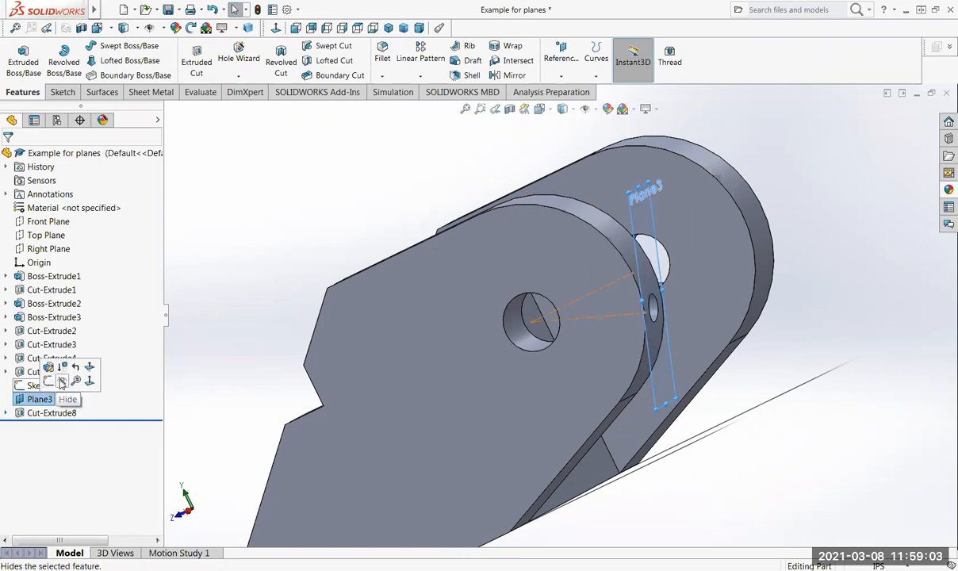
{"action": "left_click", "coordinate": [62, 383]}
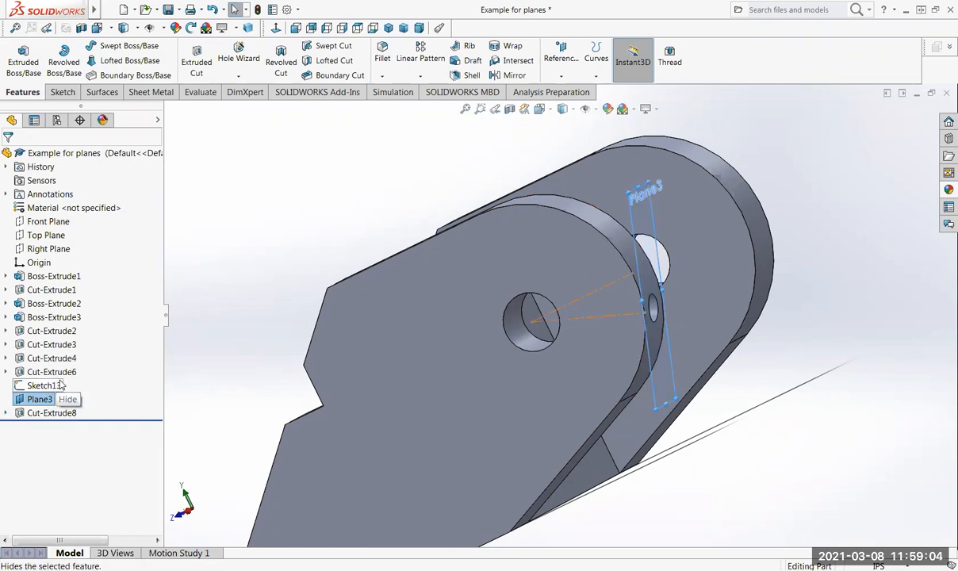
{"action": "left_click", "coordinate": [561, 308]}
{"action": "left_click", "coordinate": [596, 282]}
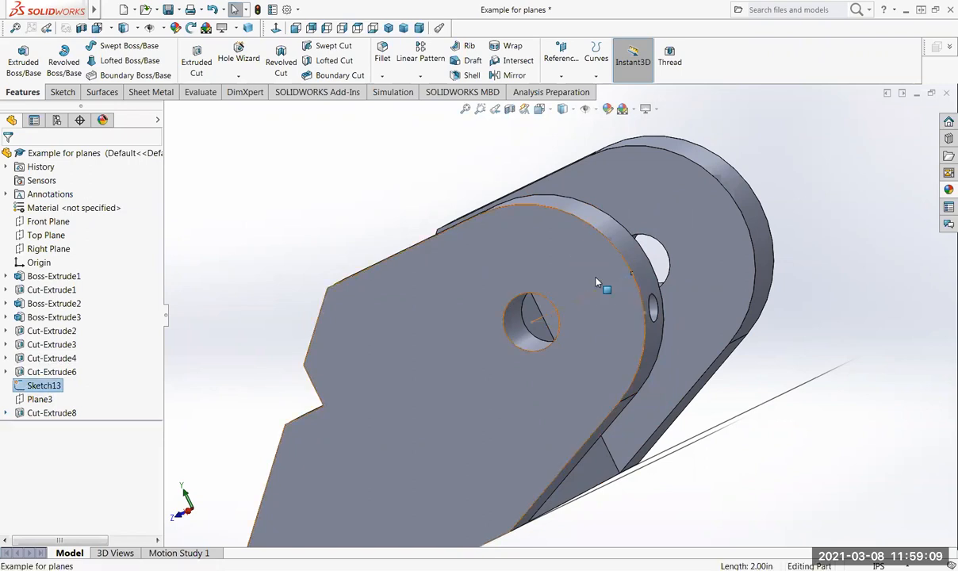
Step: Create a mid-plane reference plane between the facing inner faces of the bracket's two side plates
{"action": "middle_click_drag", "start_coordinate": [642, 411], "coordinate": [688, 418]}
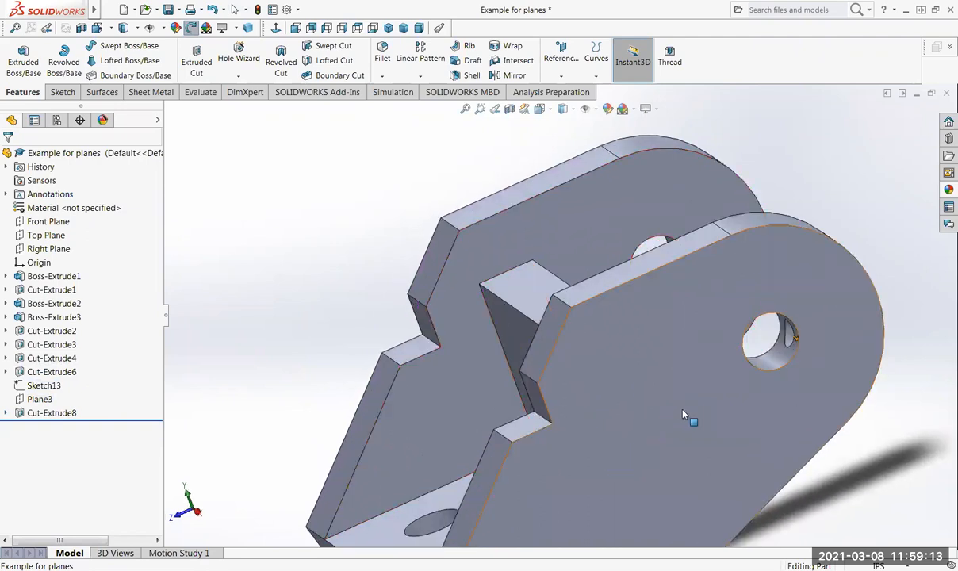
{"action": "scroll", "coordinate": [283, 301], "scroll_direction": "down", "scroll_amount": 2}
{"action": "scroll", "coordinate": [289, 304], "scroll_direction": "up", "scroll_amount": 4}
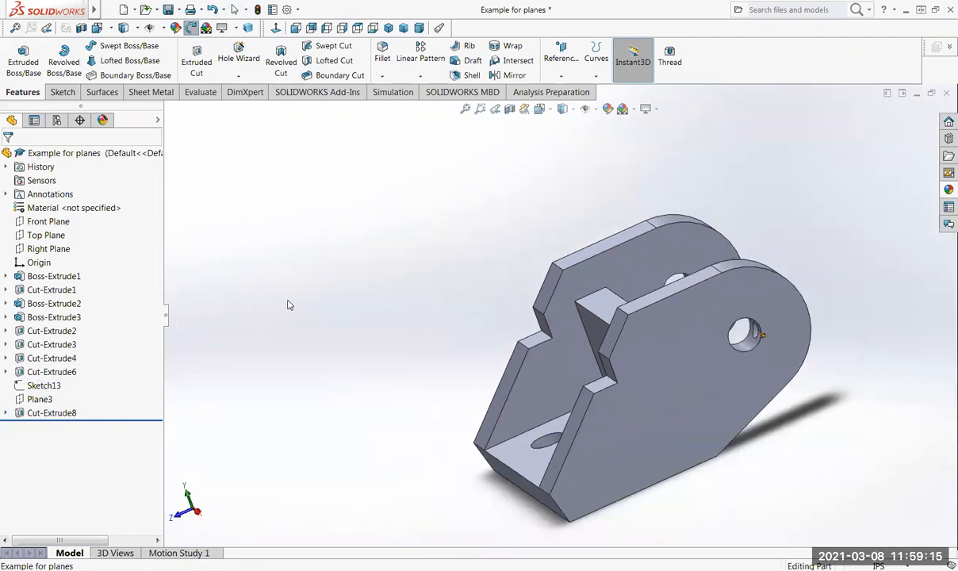
{"action": "scroll", "coordinate": [310, 326], "scroll_direction": "down", "scroll_amount": 1}
{"action": "middle_click_drag", "start_coordinate": [310, 326], "coordinate": [324, 311]}
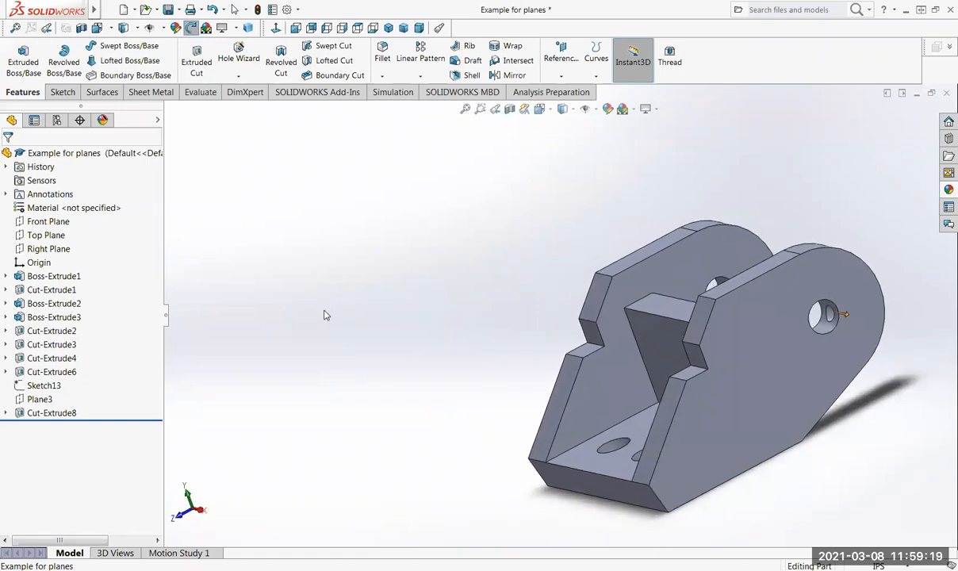
{"action": "key", "text": "Escape"}
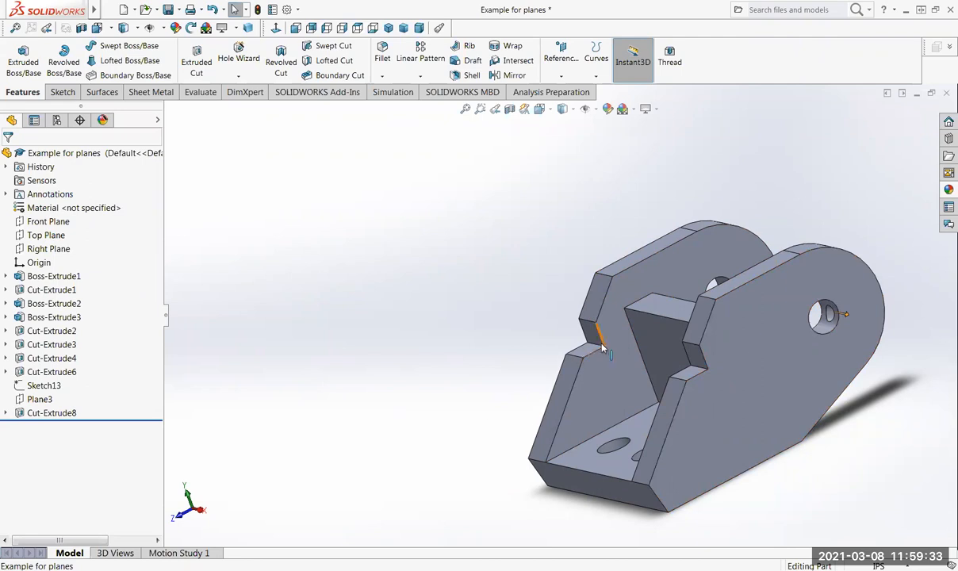
{"action": "left_click", "coordinate": [561, 76]}
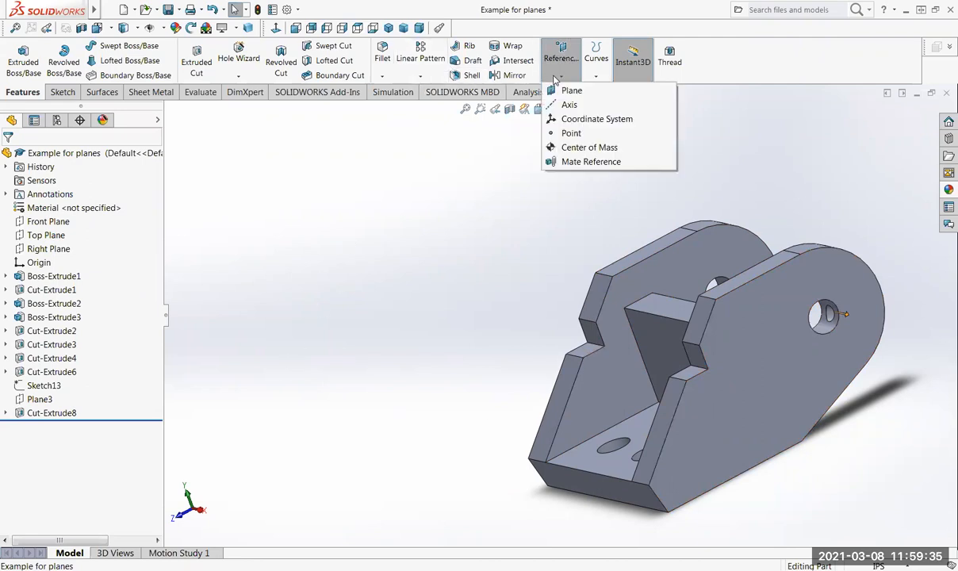
{"action": "left_click", "coordinate": [569, 92]}
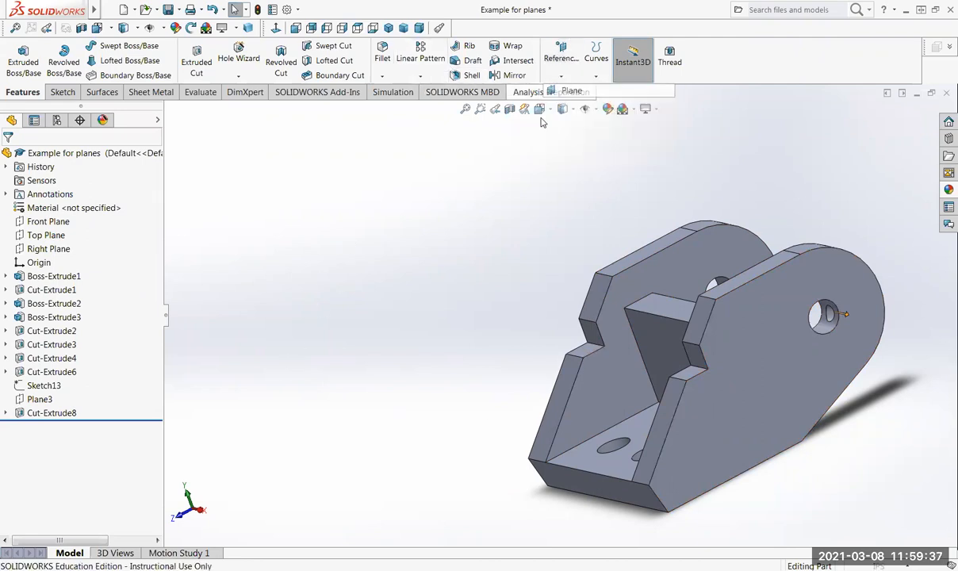
{"action": "left_click", "coordinate": [609, 386]}
{"action": "middle_click_drag", "start_coordinate": [346, 363], "coordinate": [434, 363]}
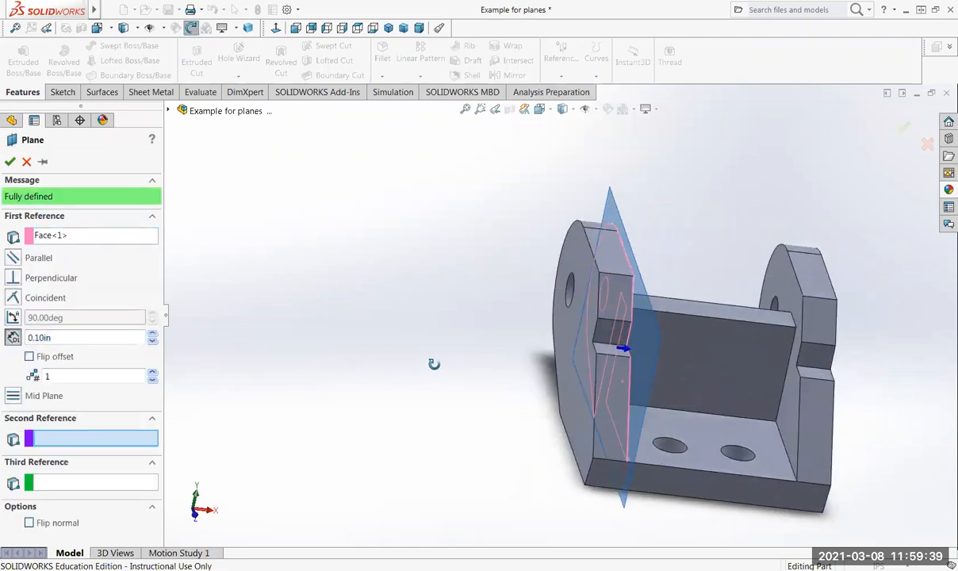
{"action": "left_click", "coordinate": [793, 413]}
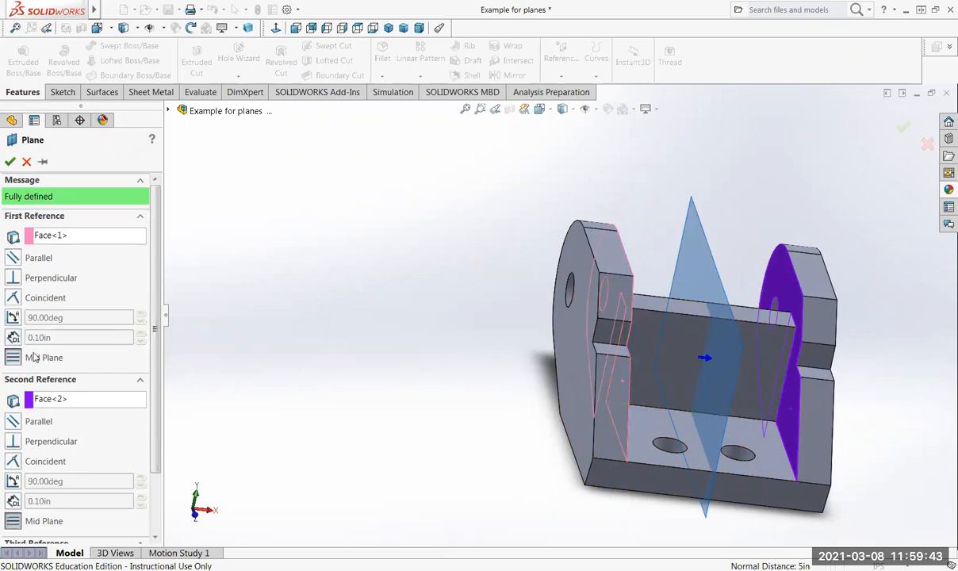
{"action": "mouse_move", "coordinate": [320, 415]}
{"action": "middle_mouse_down"}
{"action": "mouse_move", "coordinate": [270, 423]}
{"action": "mouse_move", "coordinate": [313, 421]}
{"action": "middle_mouse_up"}
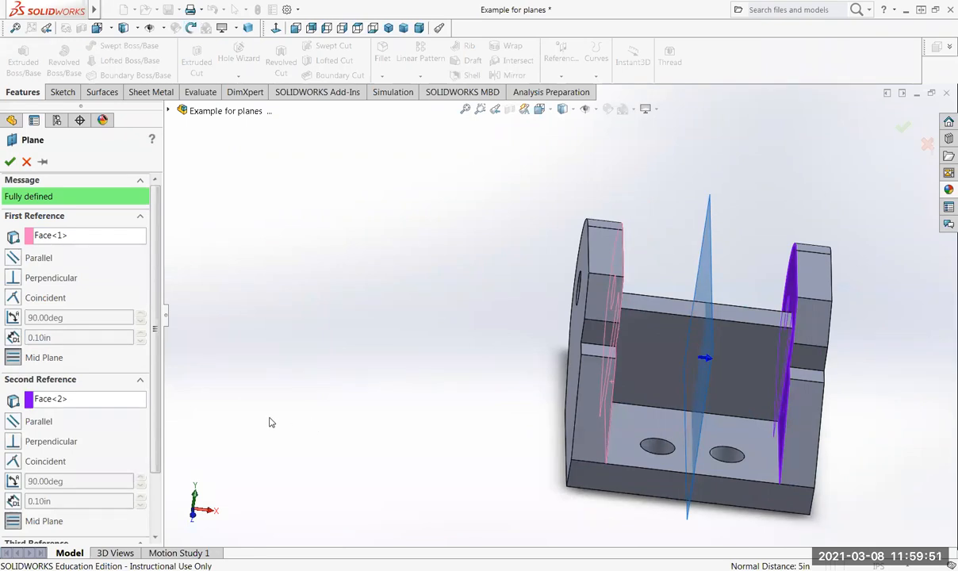
{"action": "middle_click_drag", "start_coordinate": [342, 358], "coordinate": [301, 375]}
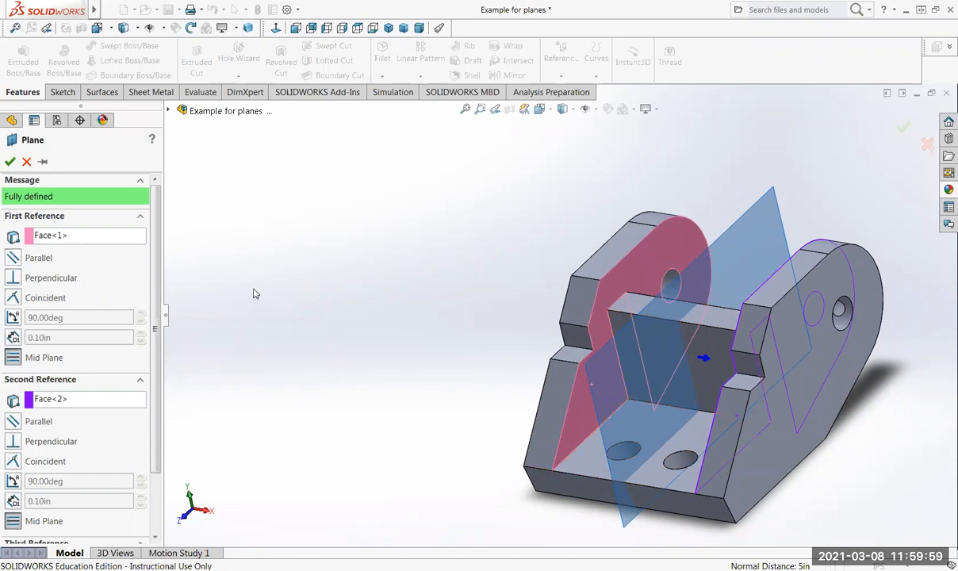
{"action": "left_click", "coordinate": [11, 162]}
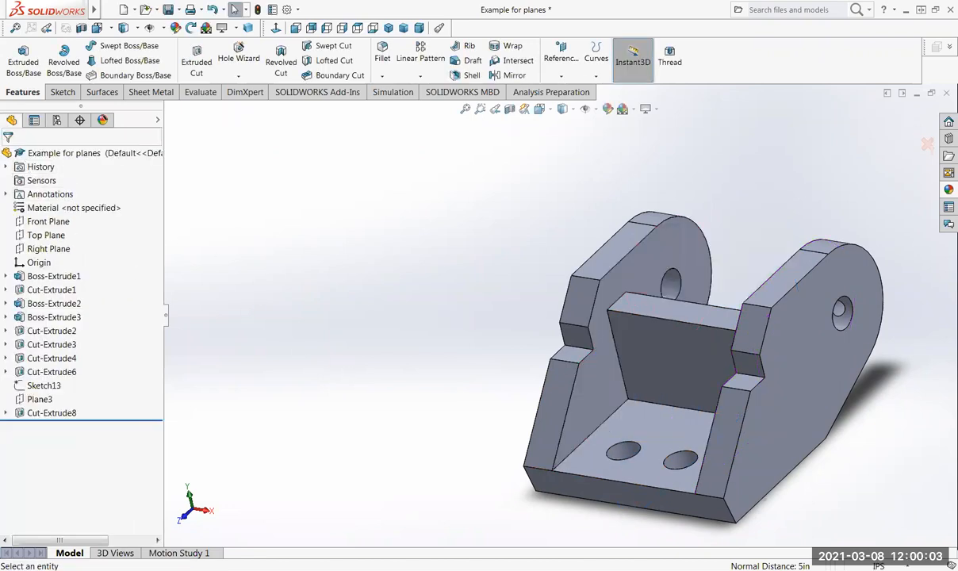